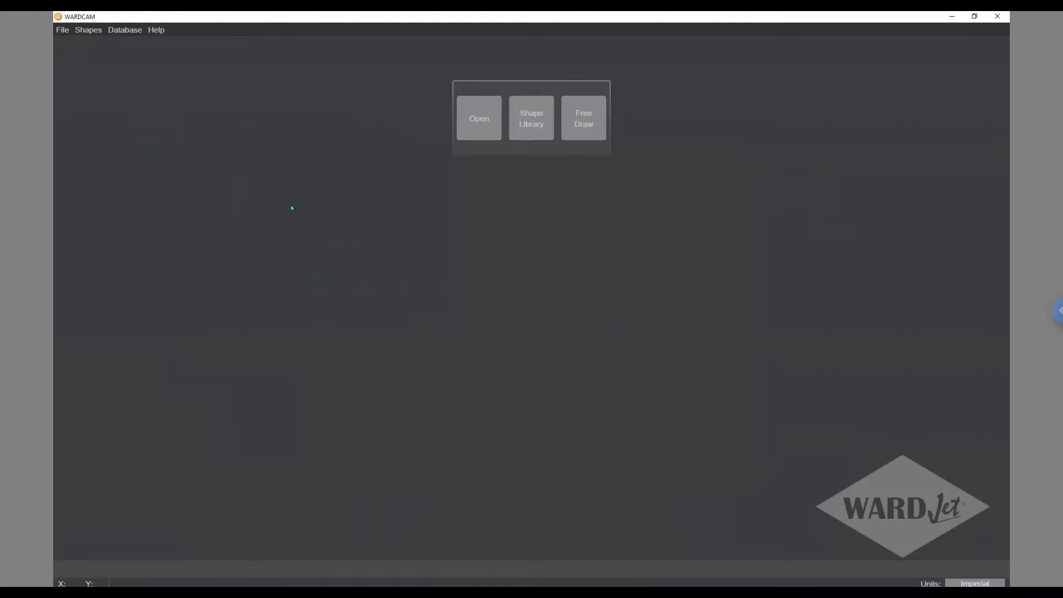
Import the B-2486142.dwg drawing into WARDCAM.
click(470, 133)
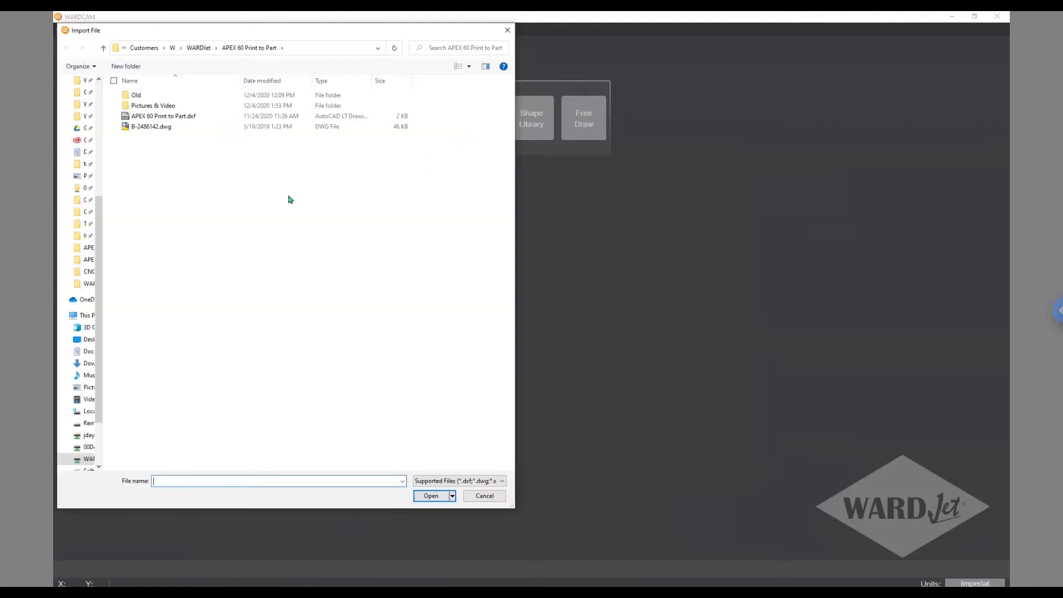
click(145, 131)
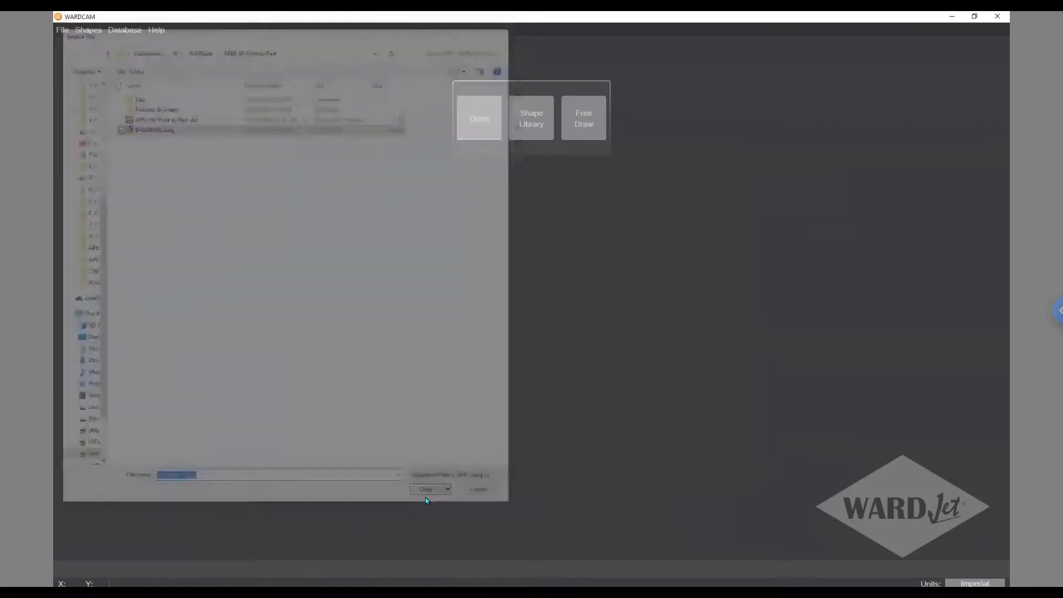
click(431, 495)
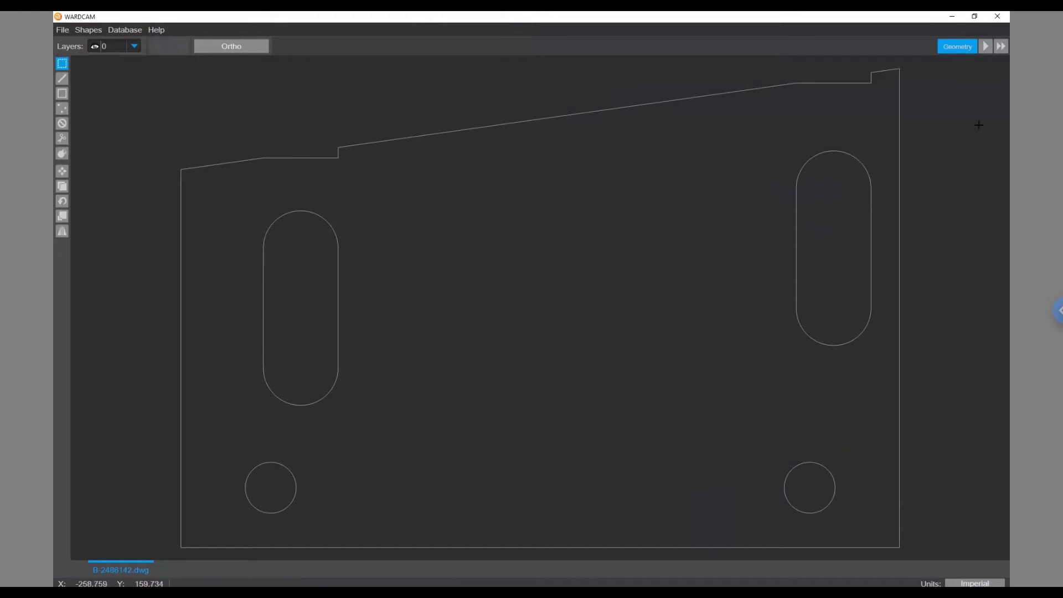
At the Parts stage, set the material to Aluminium (6061) with 0.250 thickness.
click(986, 49)
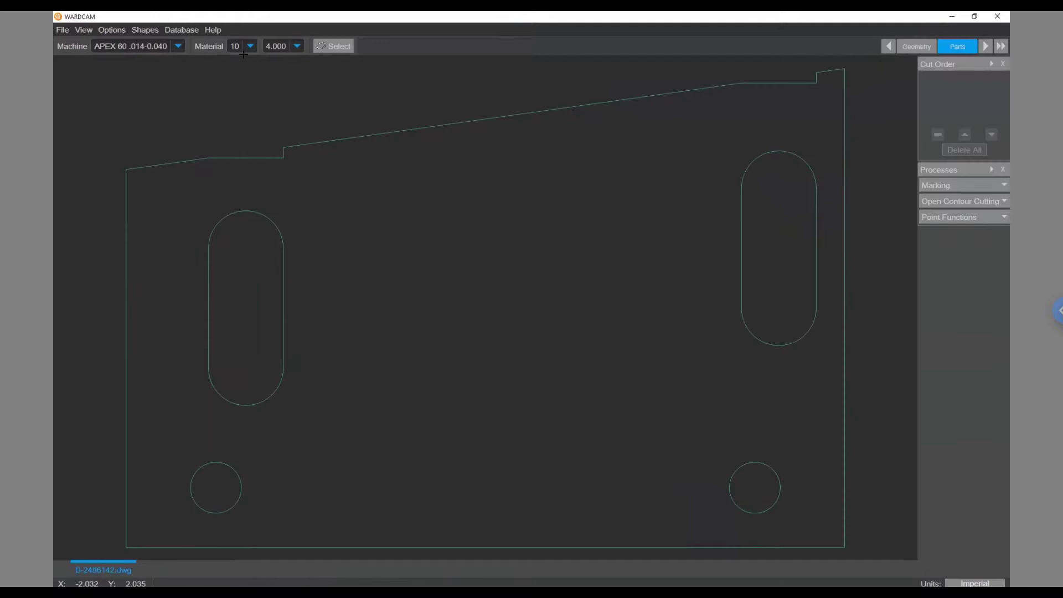
click(250, 47)
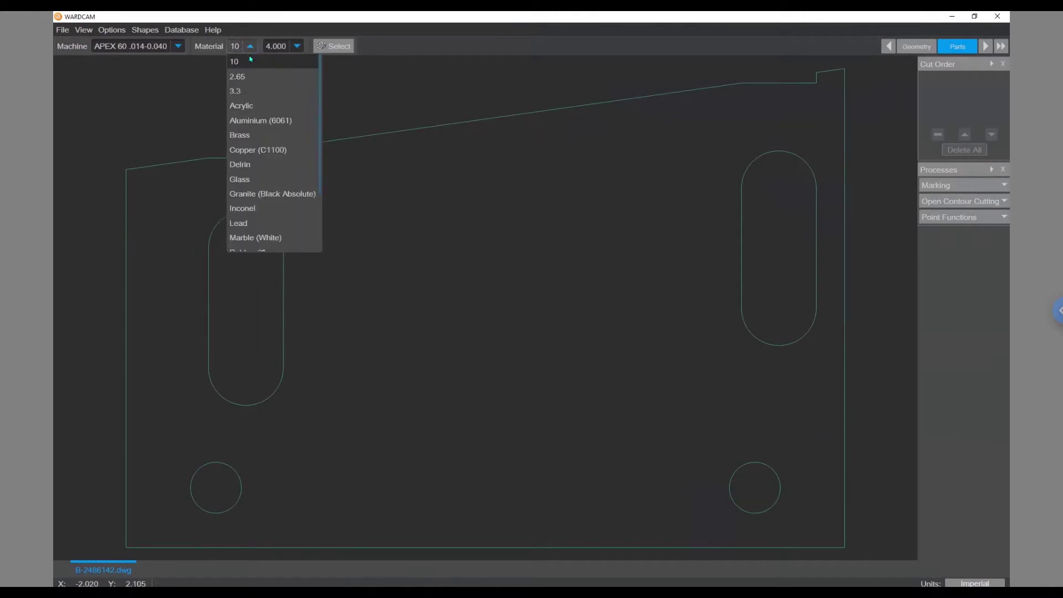
click(249, 121)
click(351, 46)
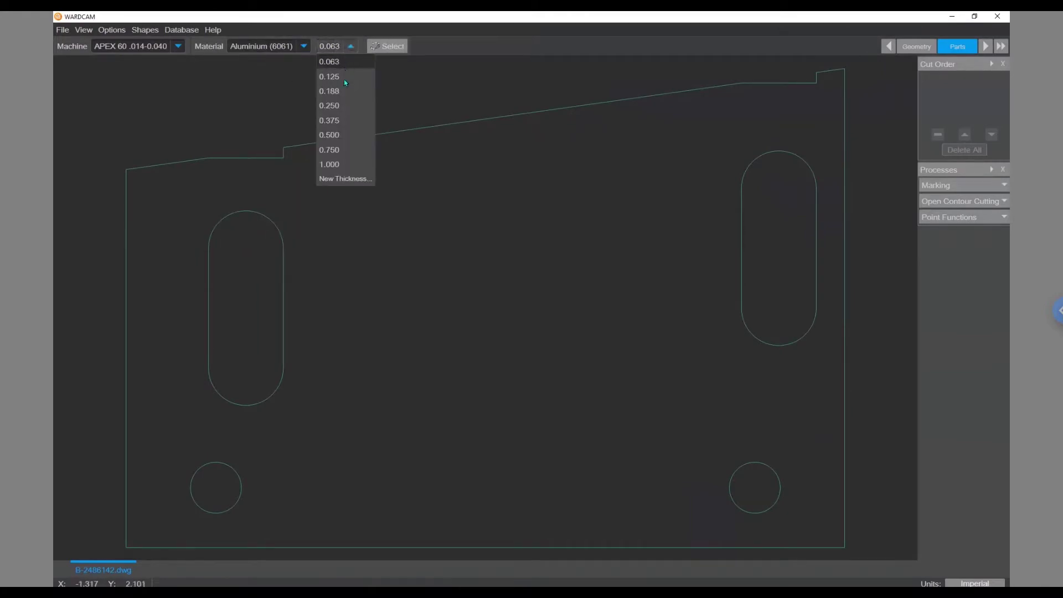
click(335, 107)
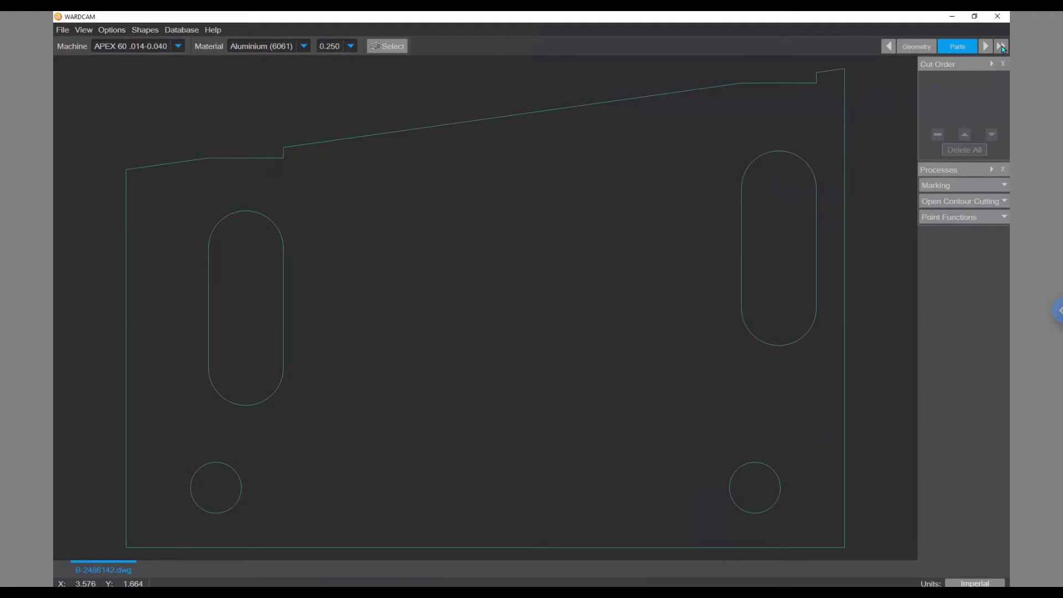
Fast-forward B-2486142 to cut paths with leads, saving its CNC program and HTML report.
click(1002, 45)
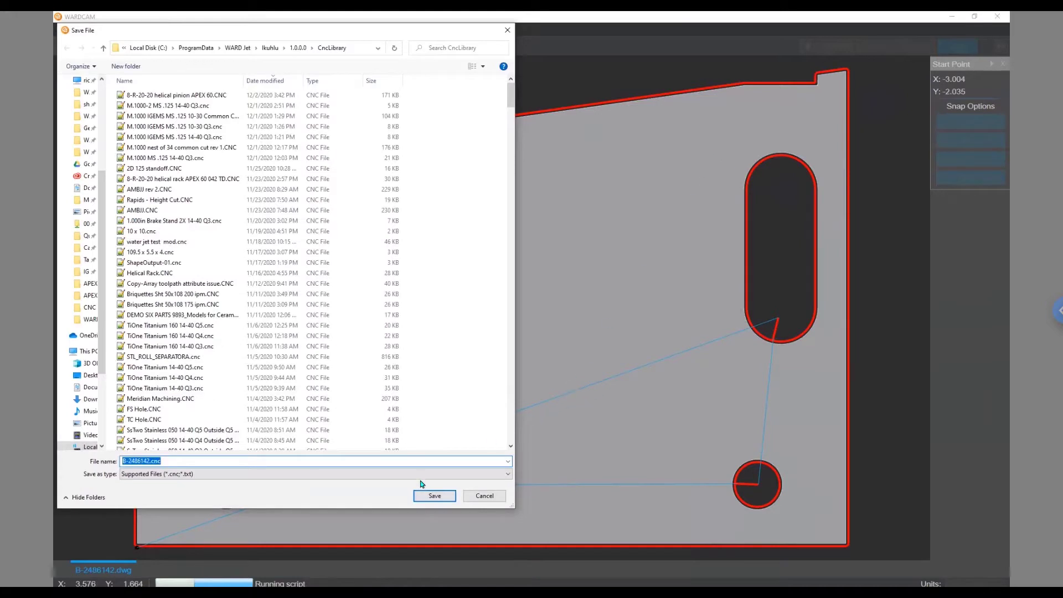
click(434, 494)
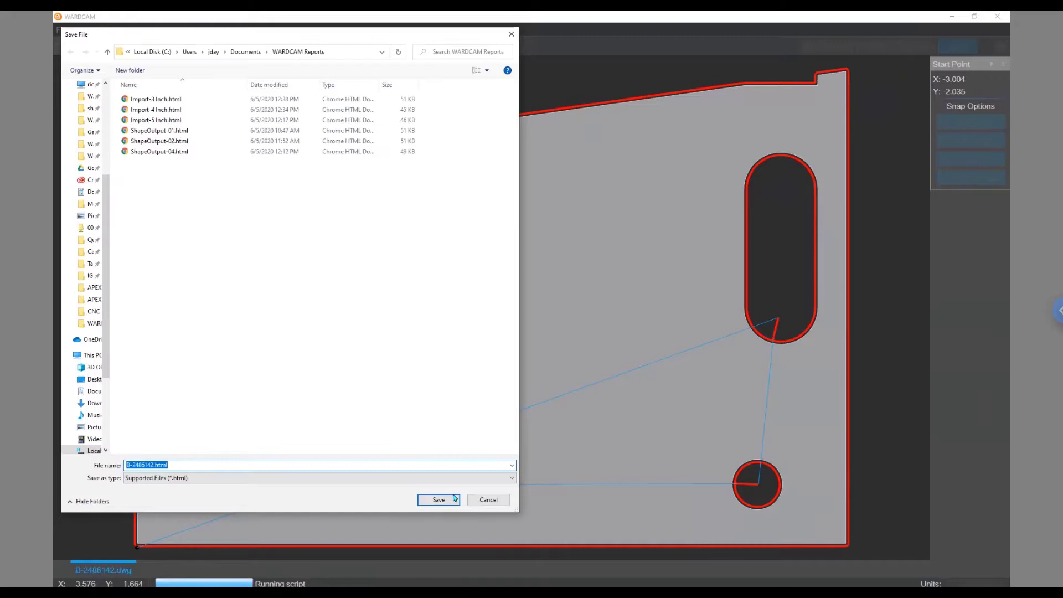
click(443, 500)
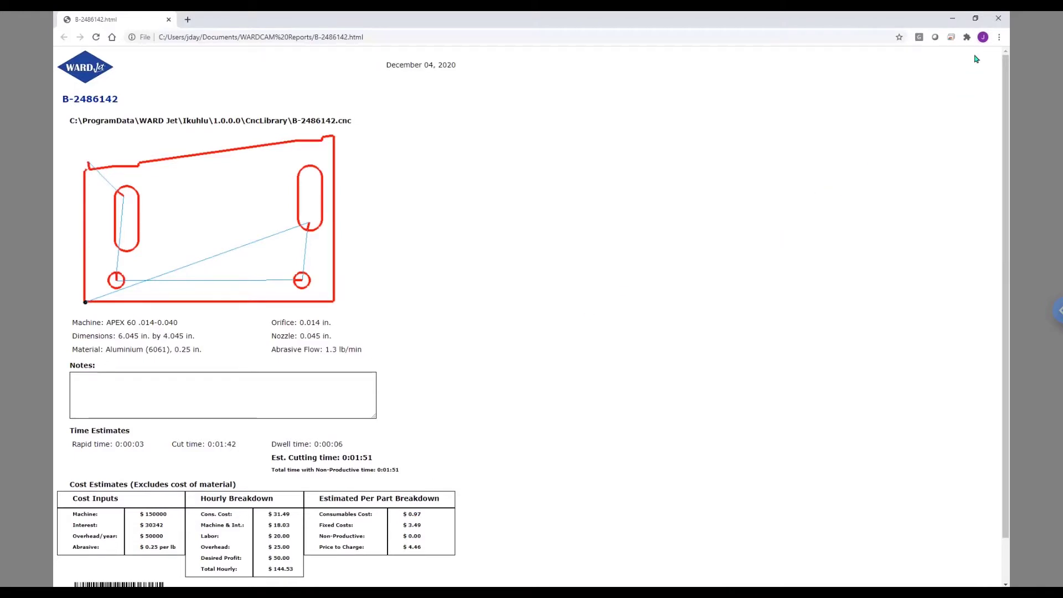
Check the 0:01:51 cut time and $4.46 part cost, then close Chrome.
click(998, 19)
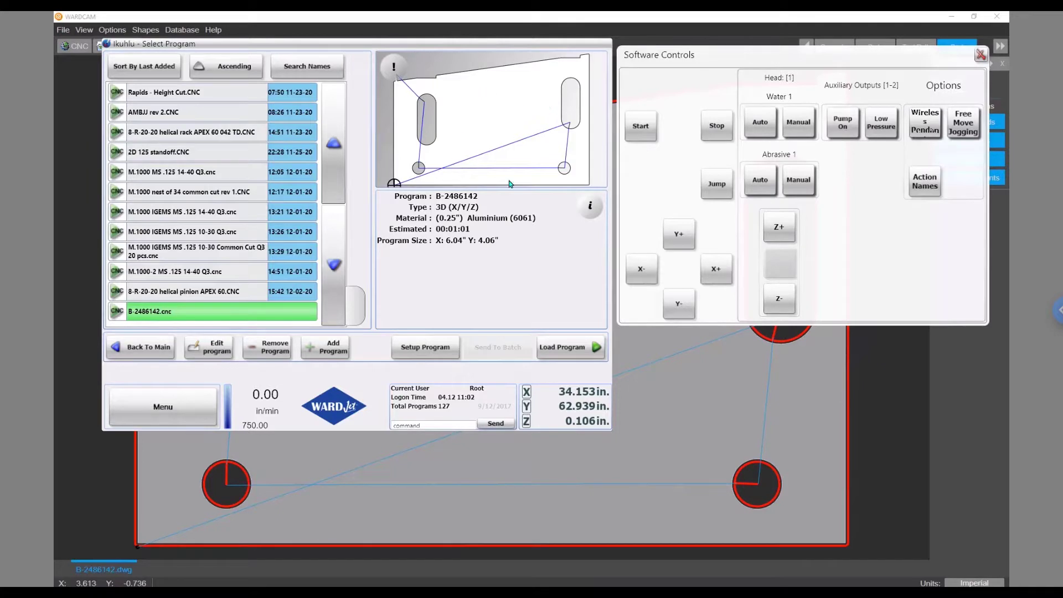
Load the B-2486142 program, turn the pump on, and set Water 1 and Abrasive 1 to Auto.
click(561, 350)
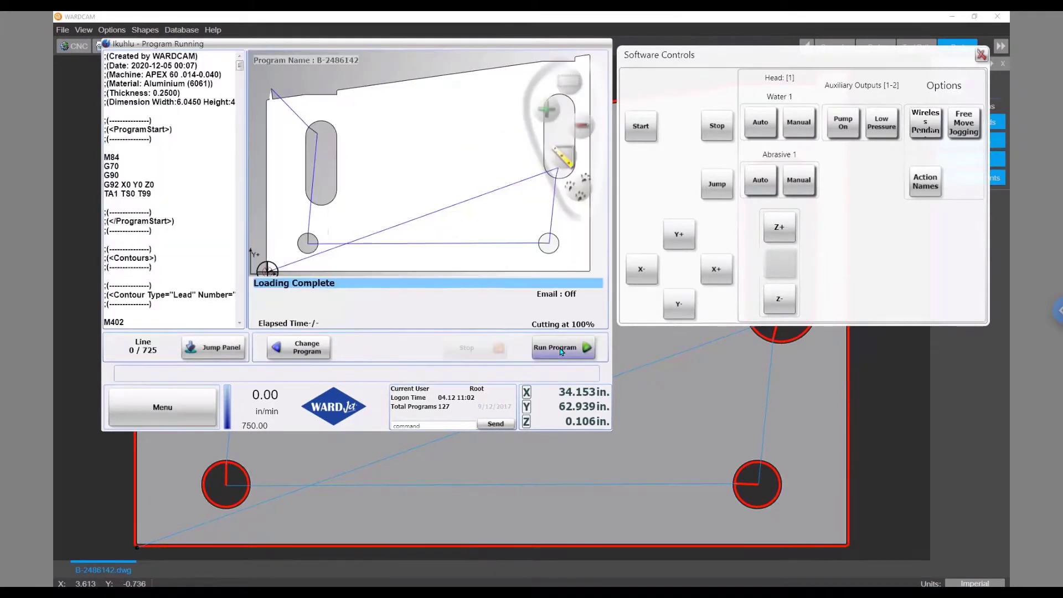
click(845, 125)
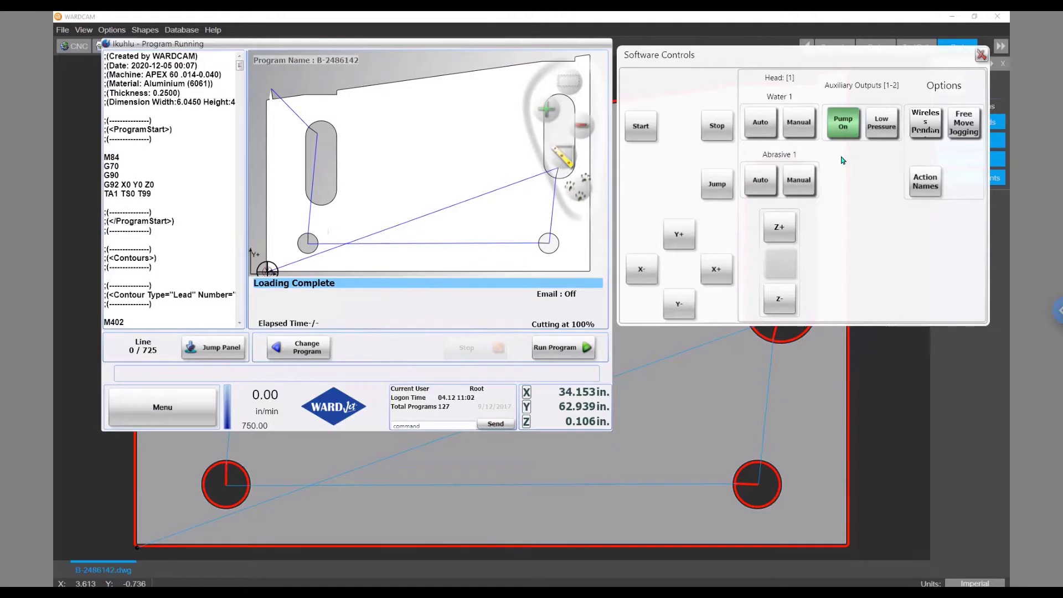
click(762, 124)
click(760, 179)
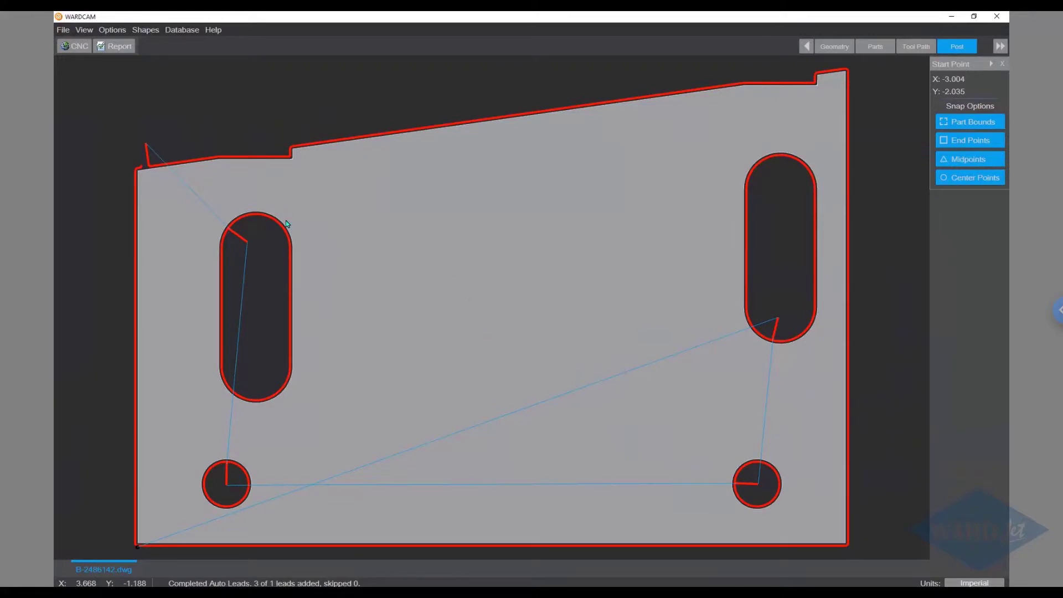
Import the APEX 60 Print to Part.dxf drawing through the File menu.
click(63, 29)
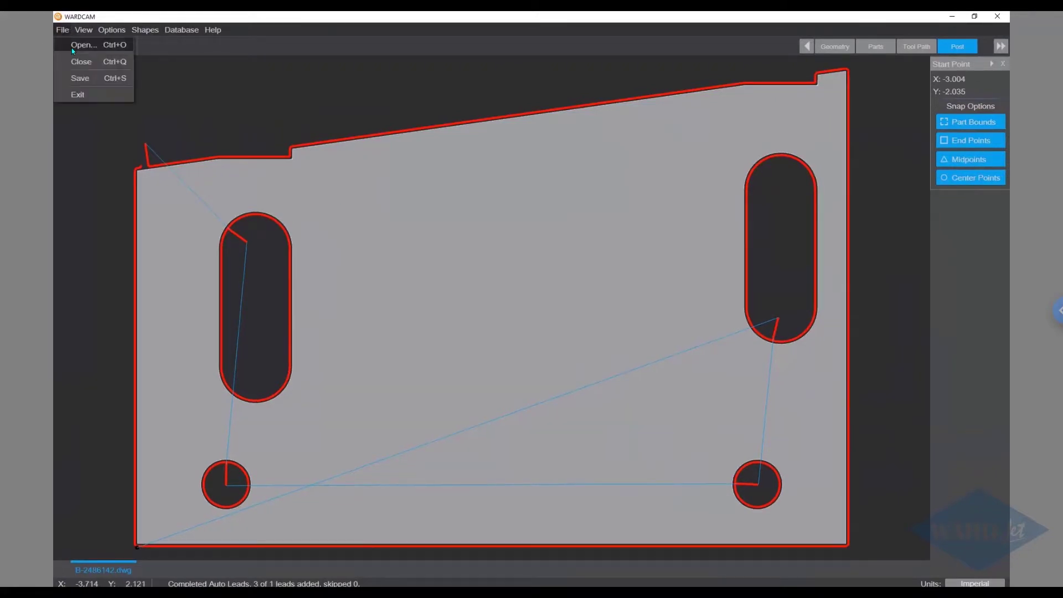
click(301, 228)
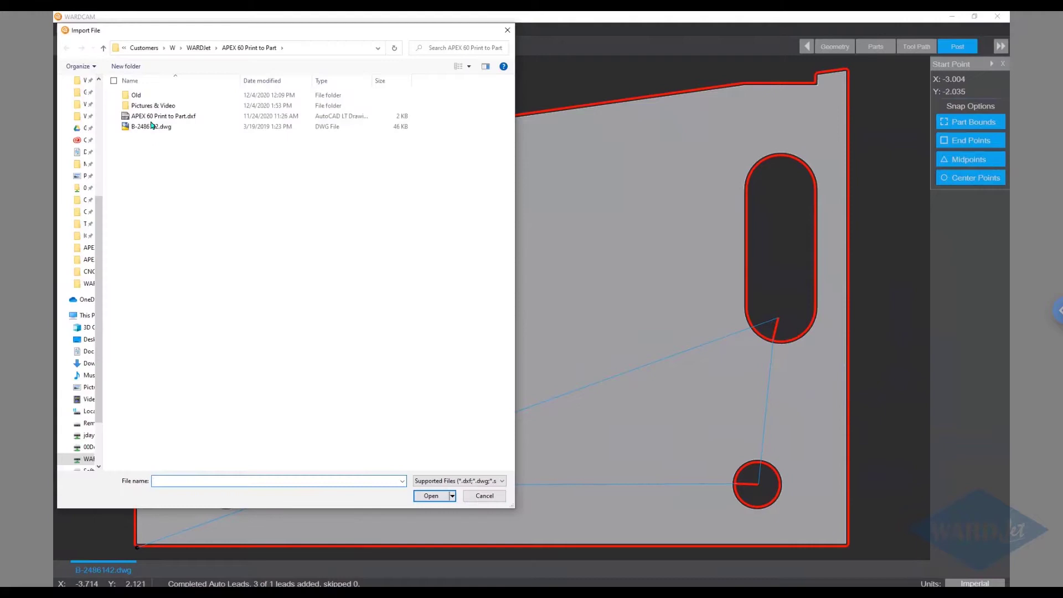
click(152, 116)
click(431, 495)
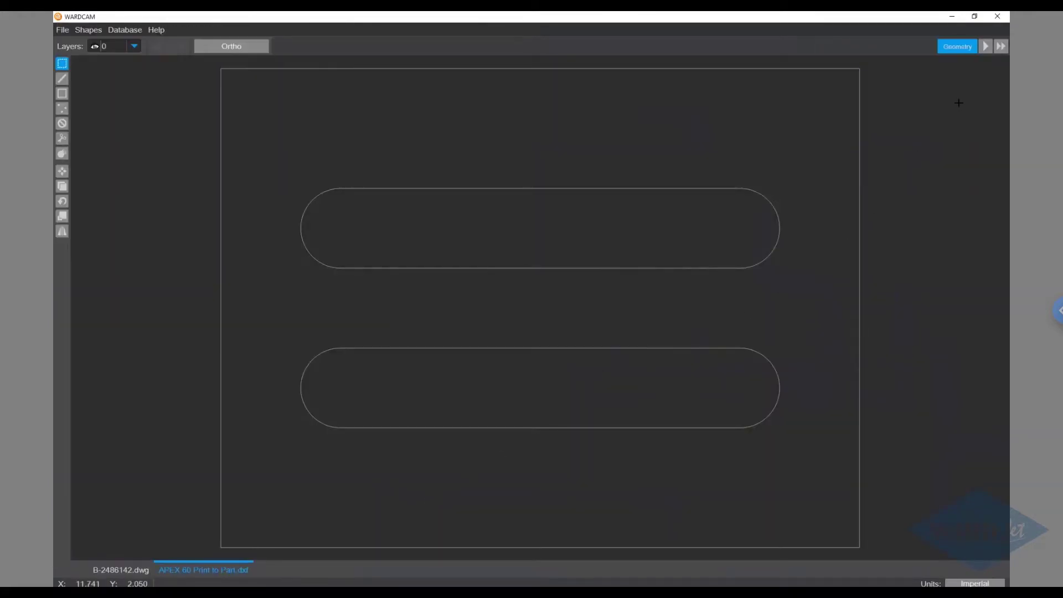
At the Parts stage, set the material to Aluminium (6061) with 0.250 thickness.
click(986, 48)
click(250, 46)
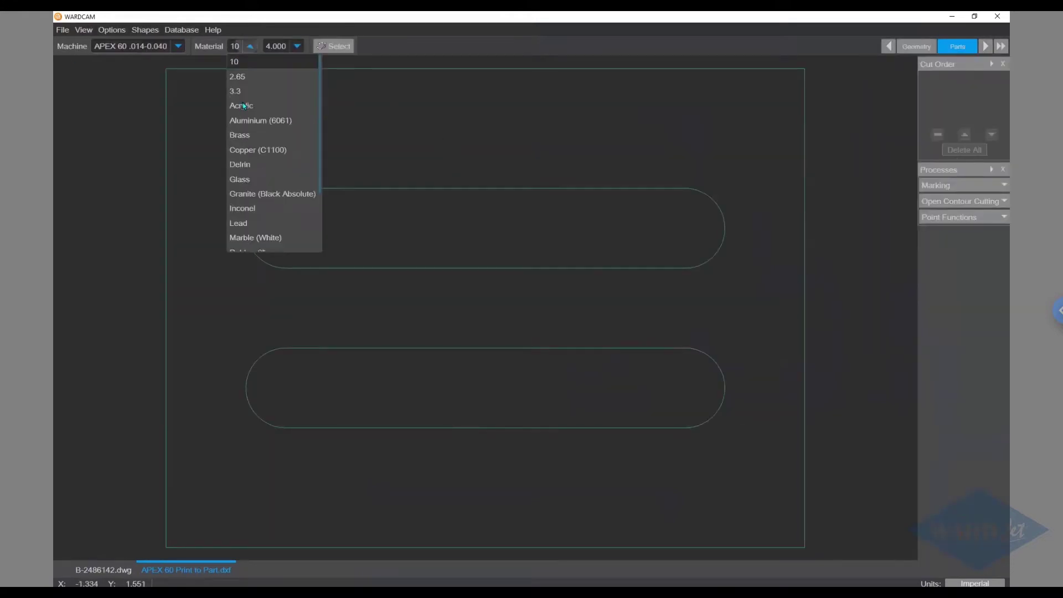
click(241, 121)
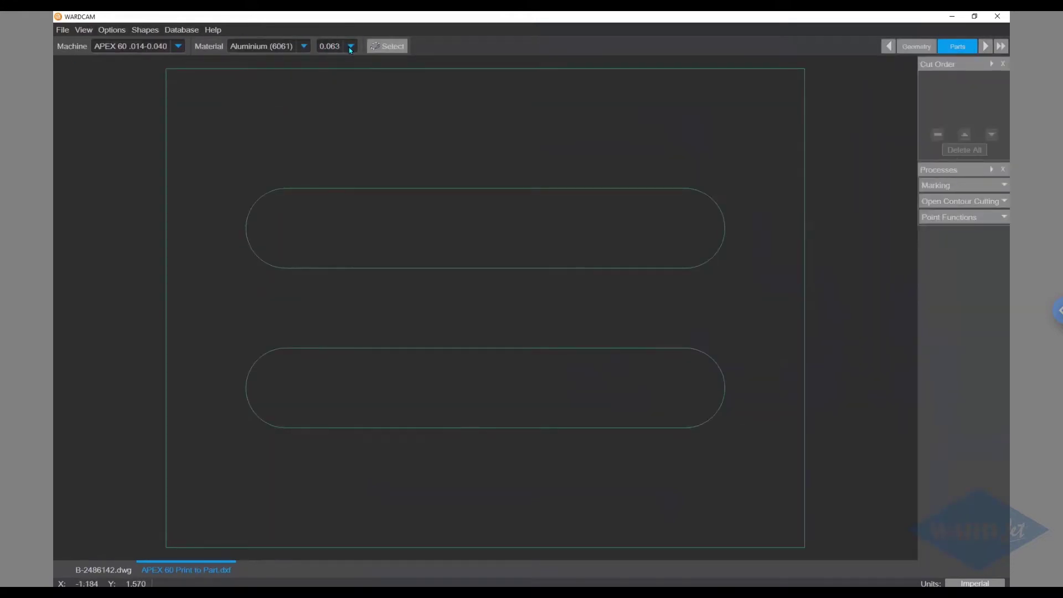
click(350, 47)
click(333, 105)
At the Tool Path stage, automatically add leads to the two slots and outer edge.
click(985, 48)
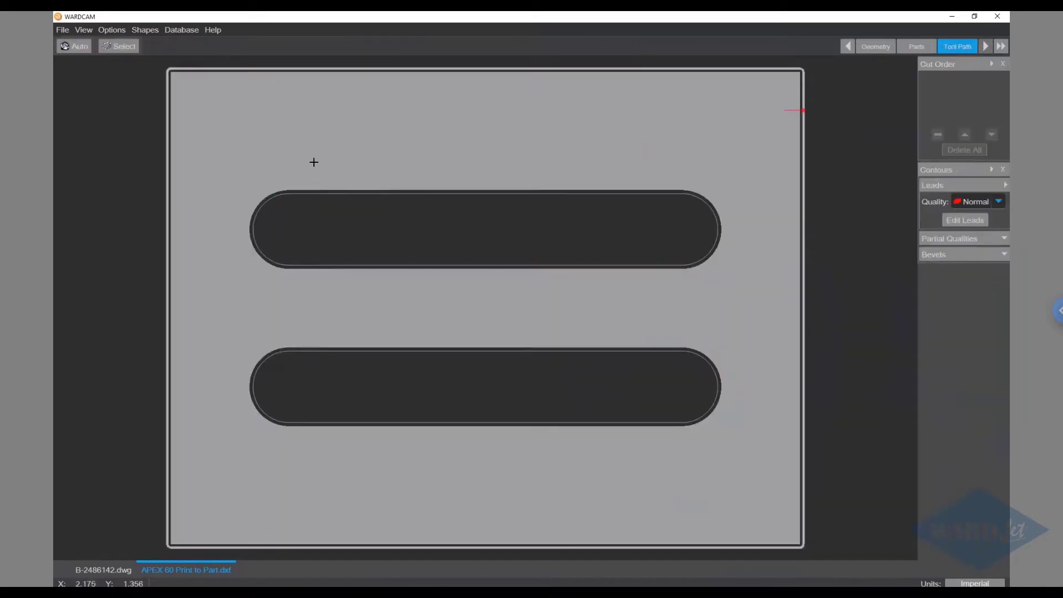
click(78, 47)
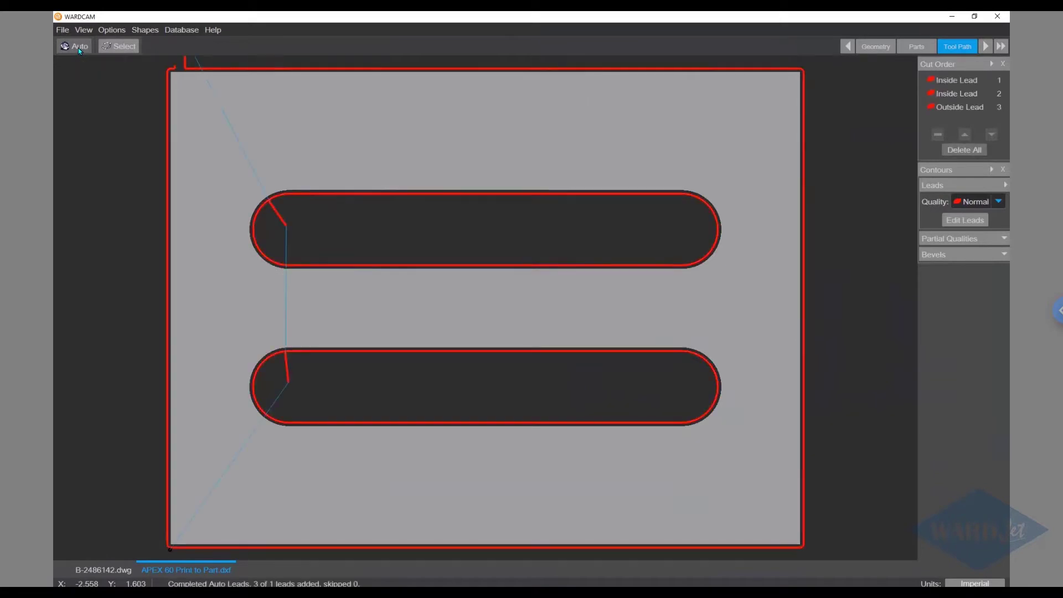
scroll(260, 171, down, 1)
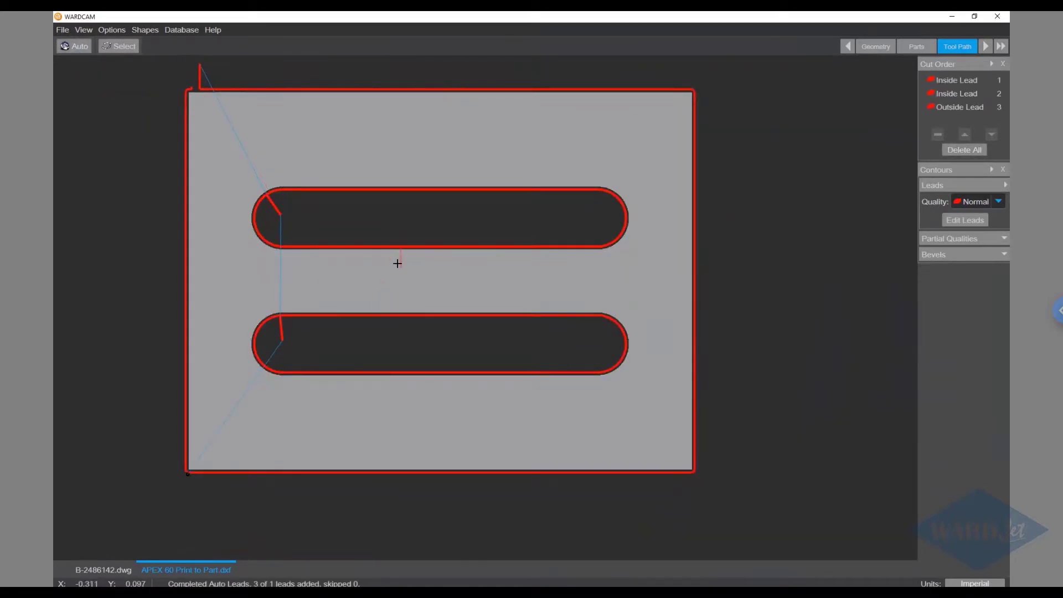
Move the lead-ins: lower slot to its middle, upper slot to its lower-left, outer edge low on the left.
click(425, 316)
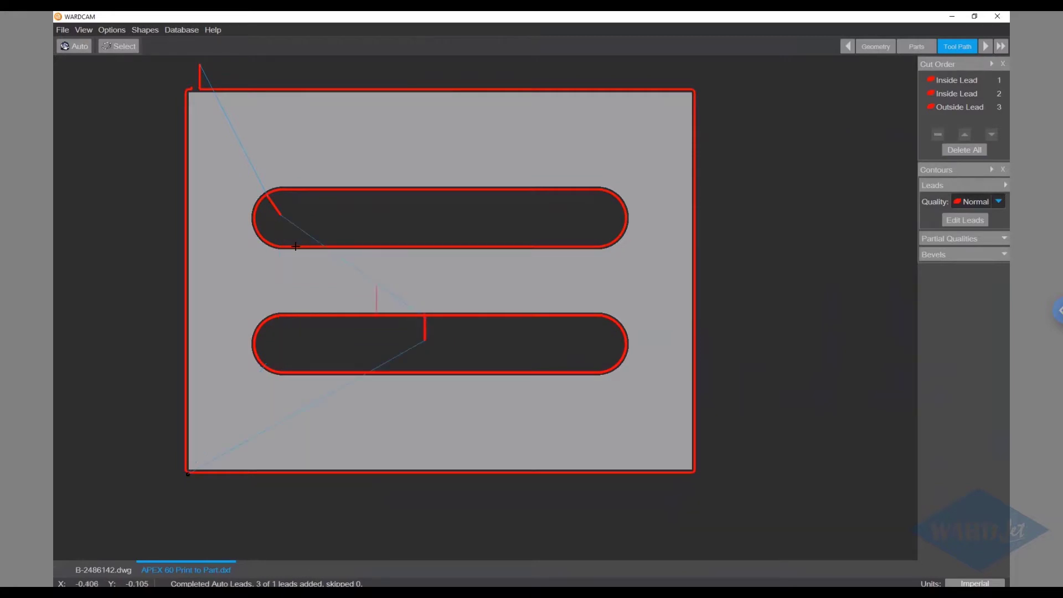
click(257, 244)
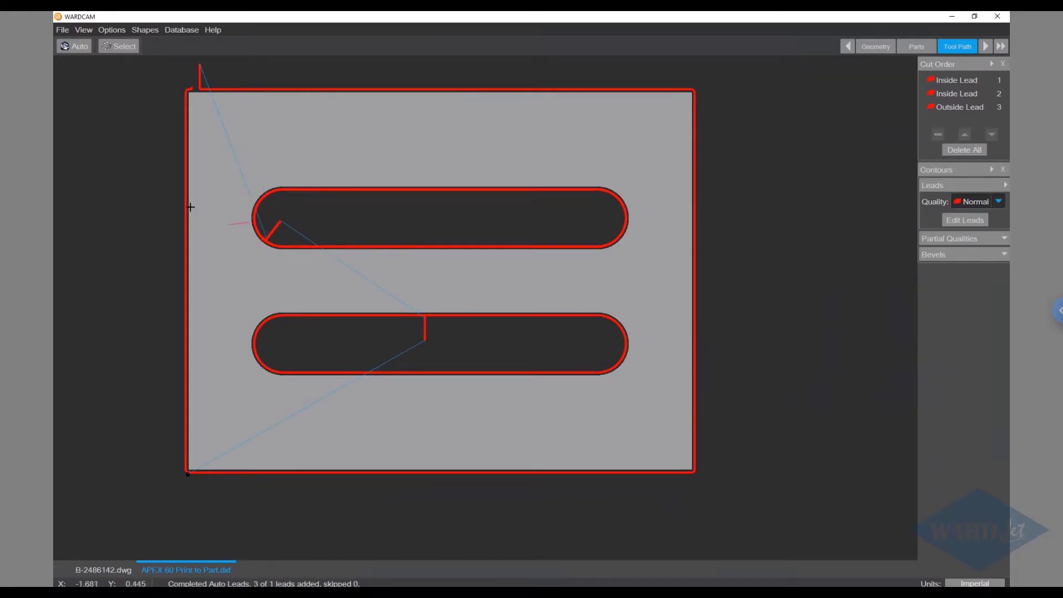
click(153, 210)
click(131, 269)
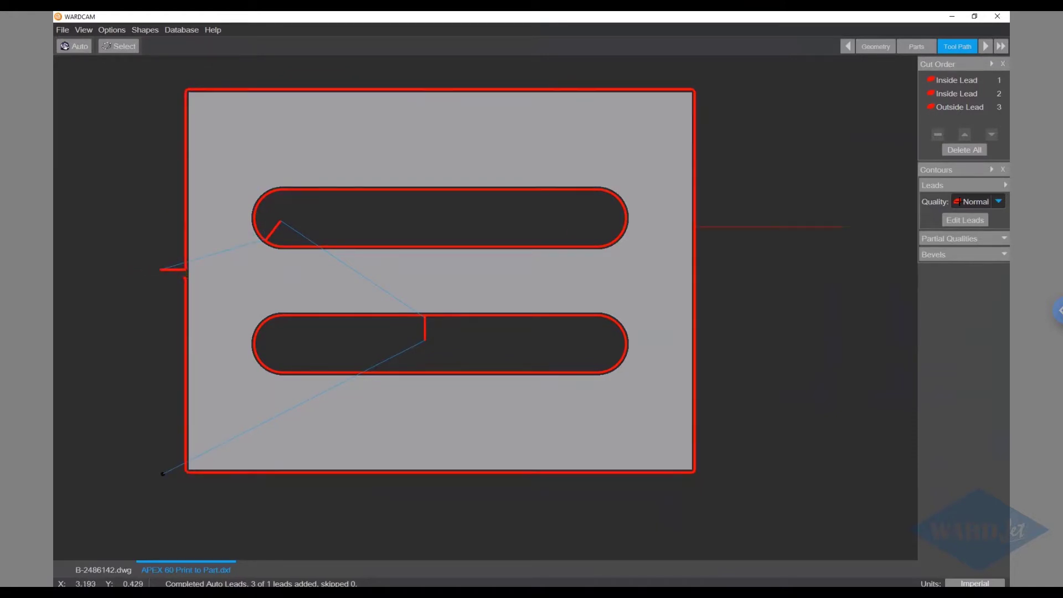
Add a whole-contour 45° bottom bevel to the lower slot.
click(1005, 257)
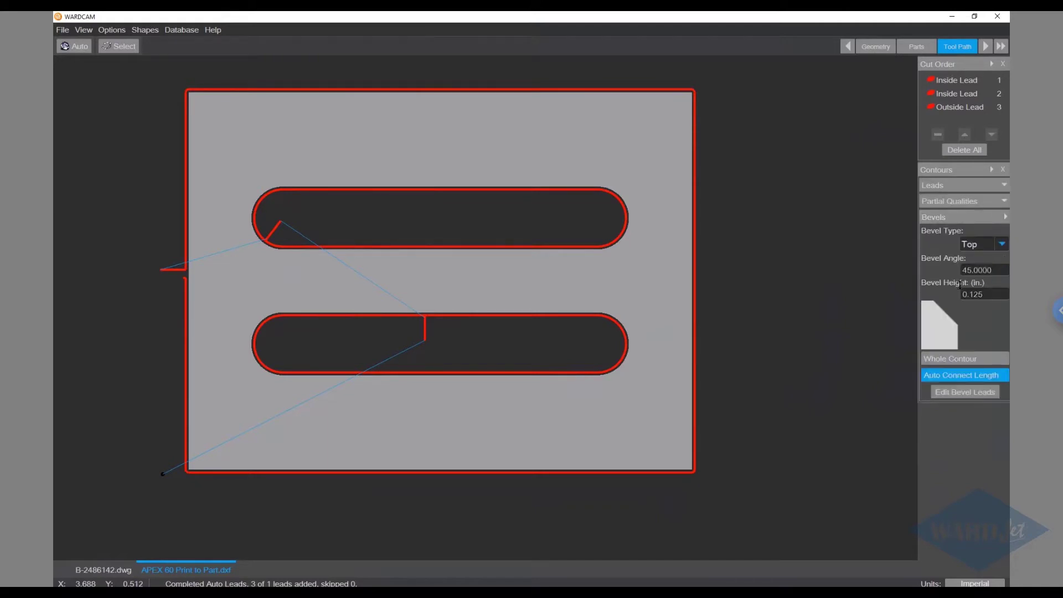
click(1003, 245)
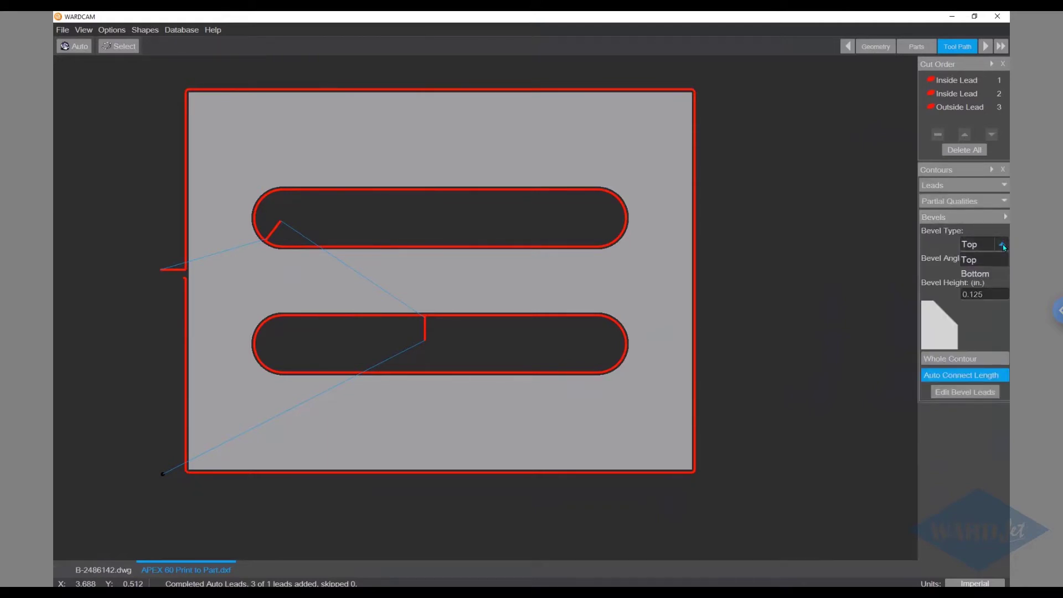
click(991, 260)
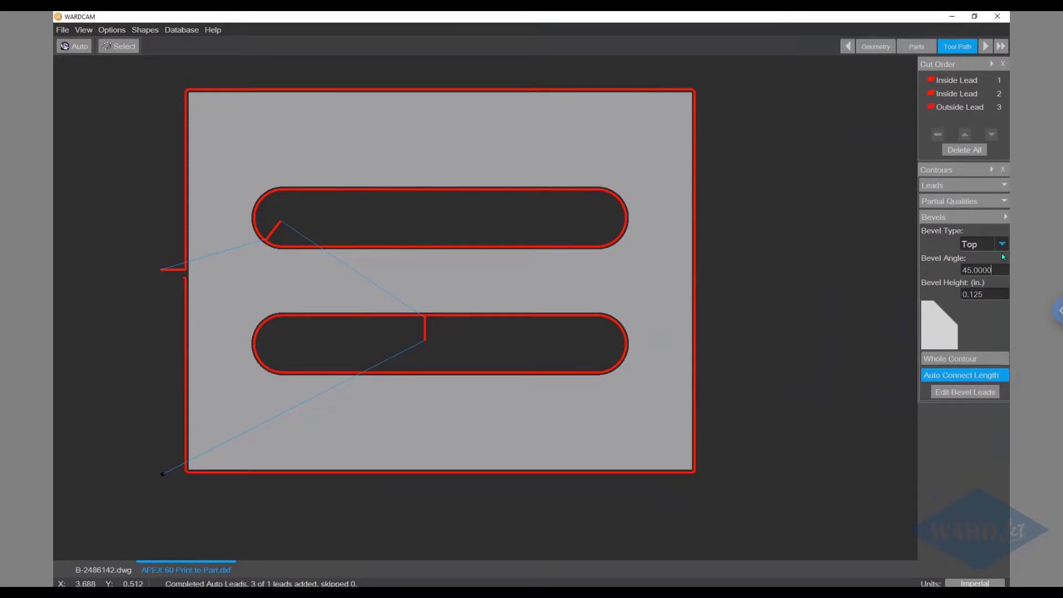
click(1003, 245)
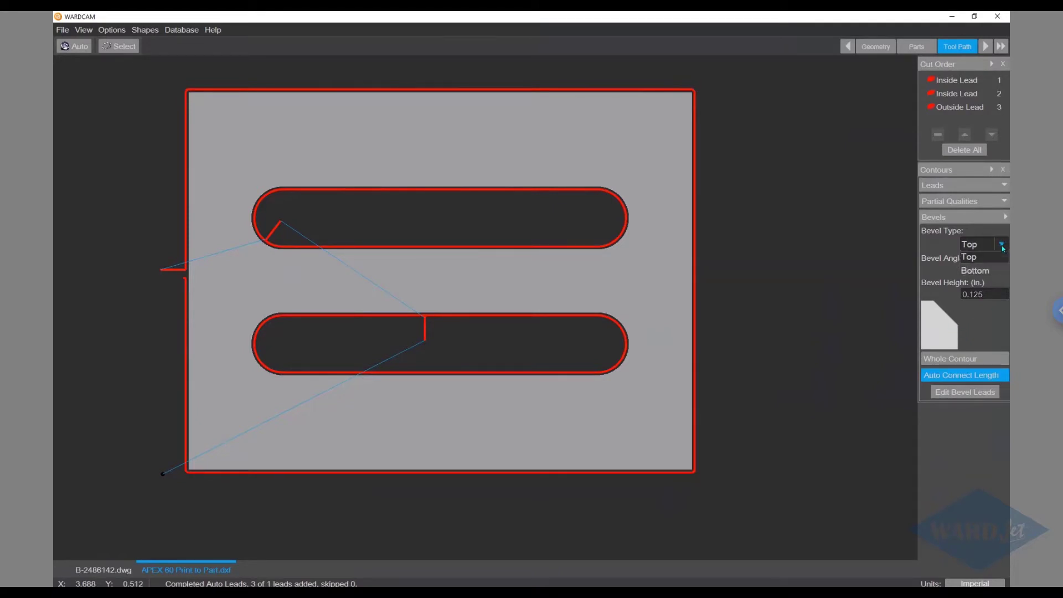
click(982, 274)
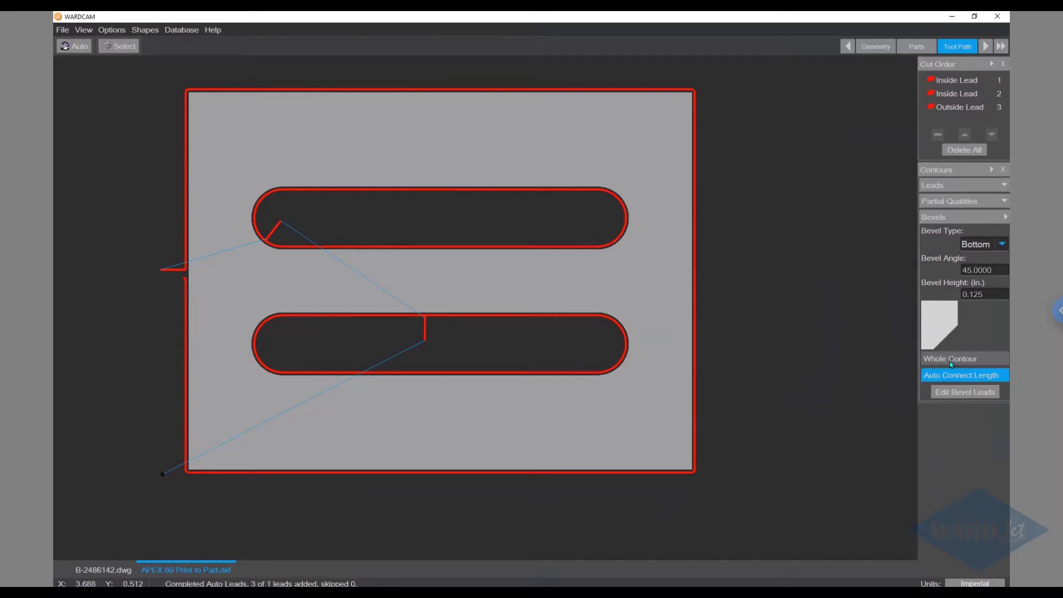
click(949, 361)
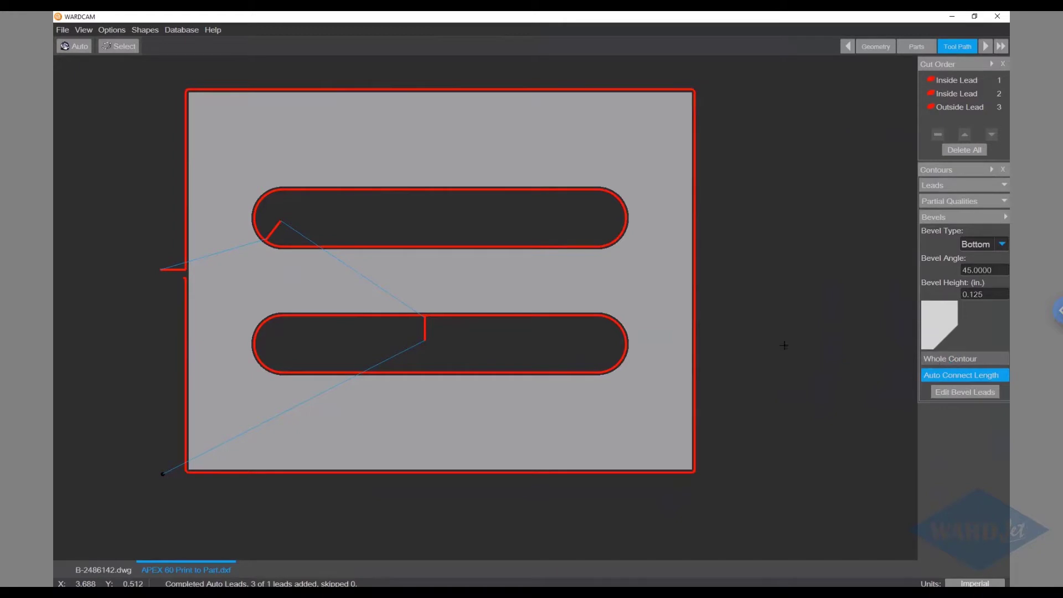
click(425, 298)
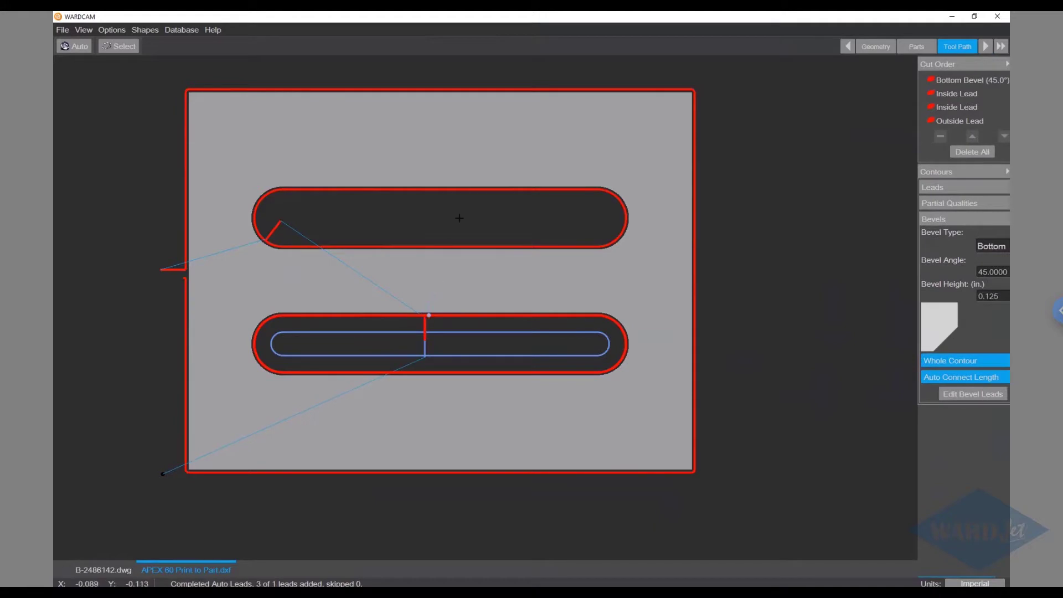
Add a 45° top bevel around the upper slot.
click(1003, 247)
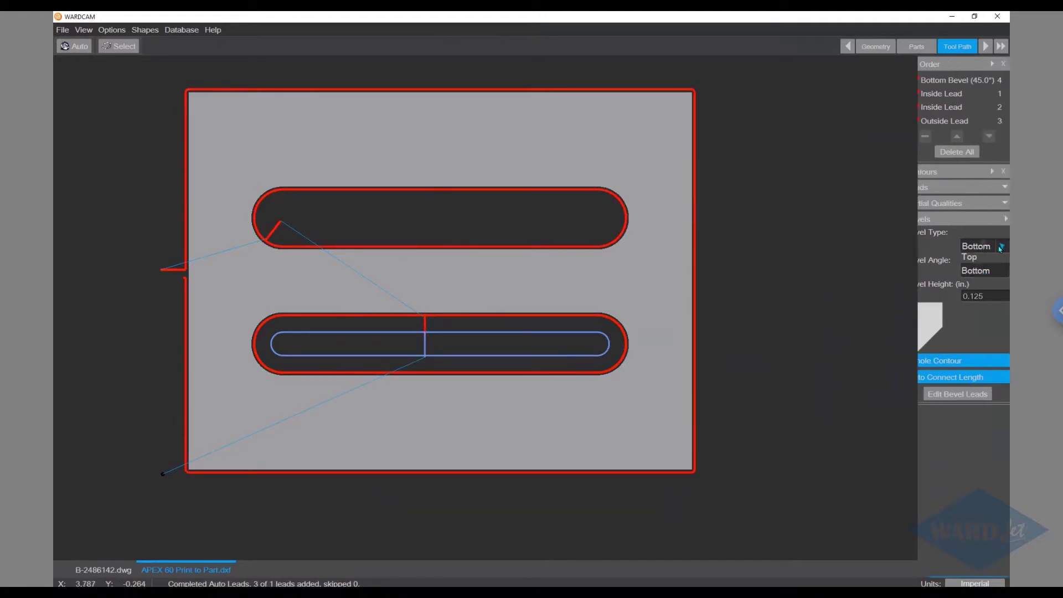
click(970, 263)
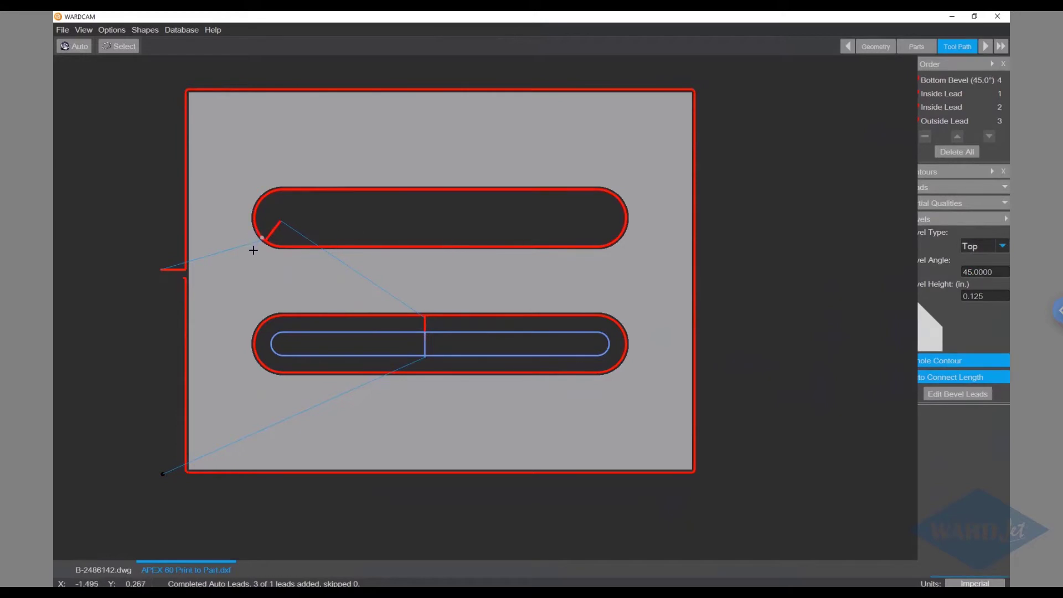
click(253, 251)
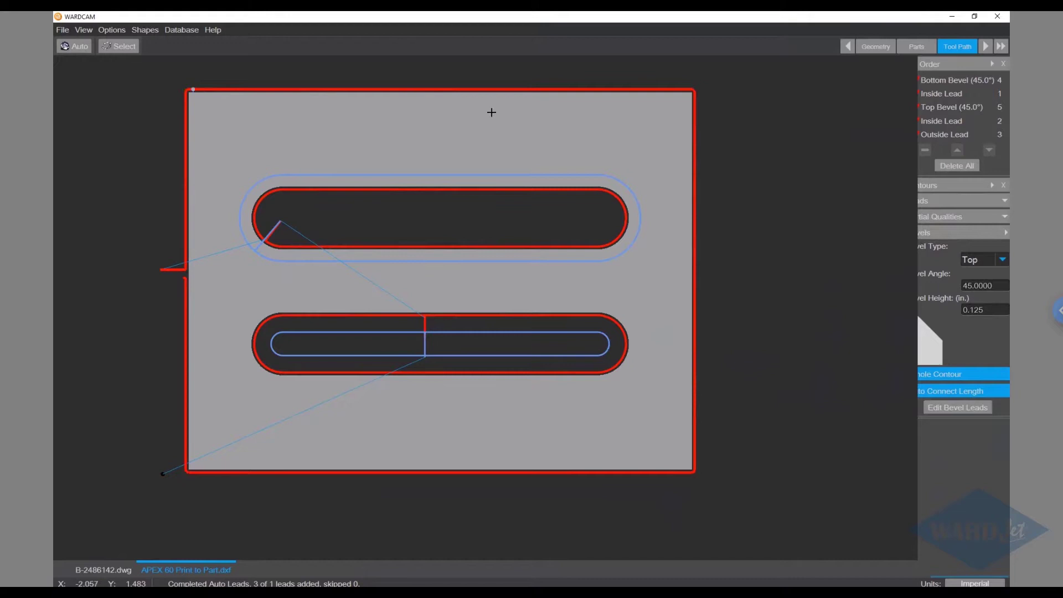
With Whole Contour off, top-bevel the outer edge, then post and save the CNC program.
click(970, 376)
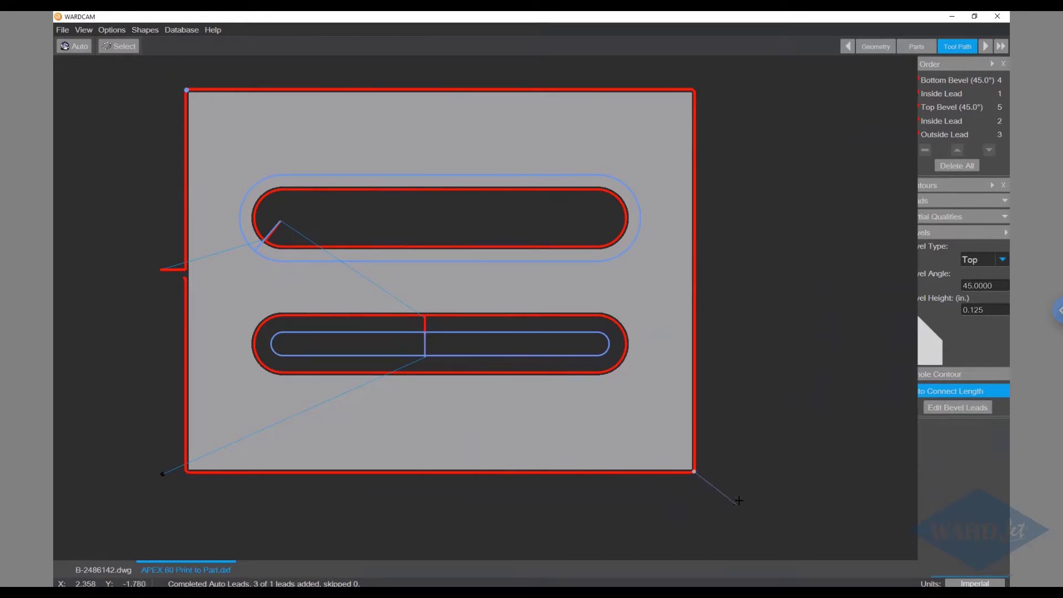
click(788, 197)
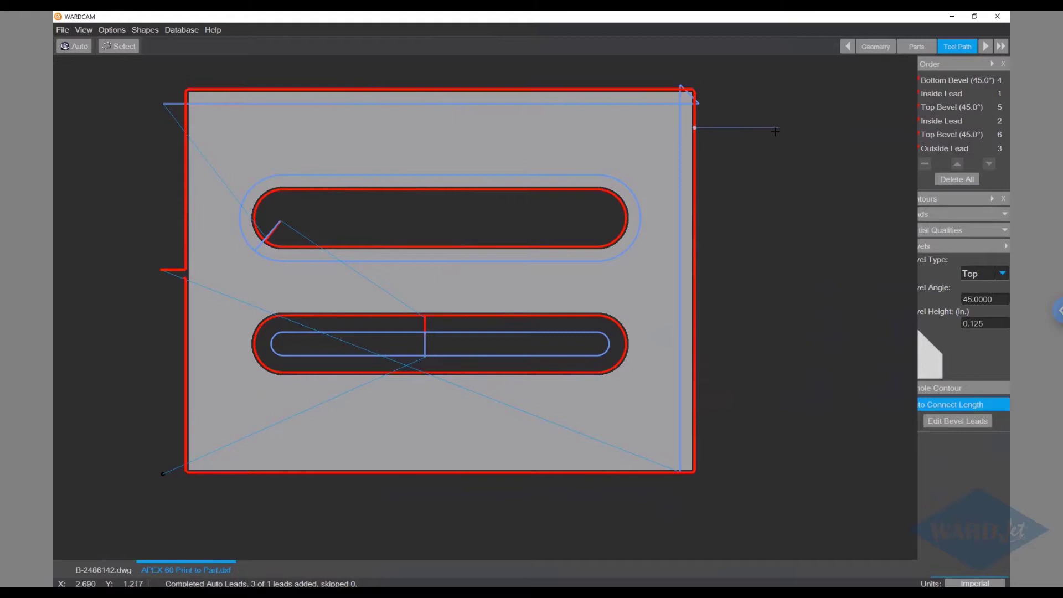
click(986, 49)
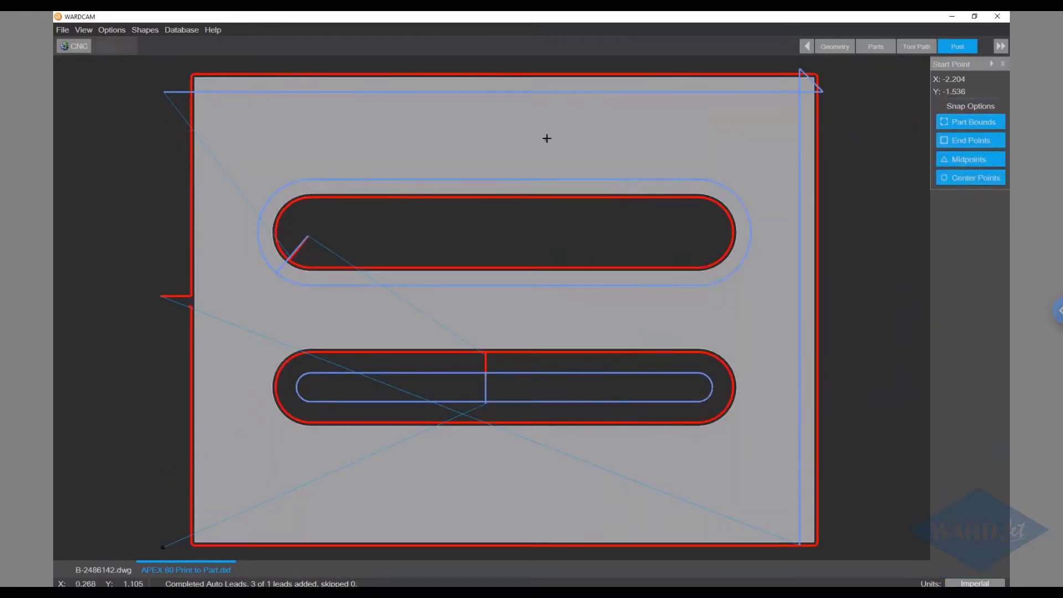
click(75, 47)
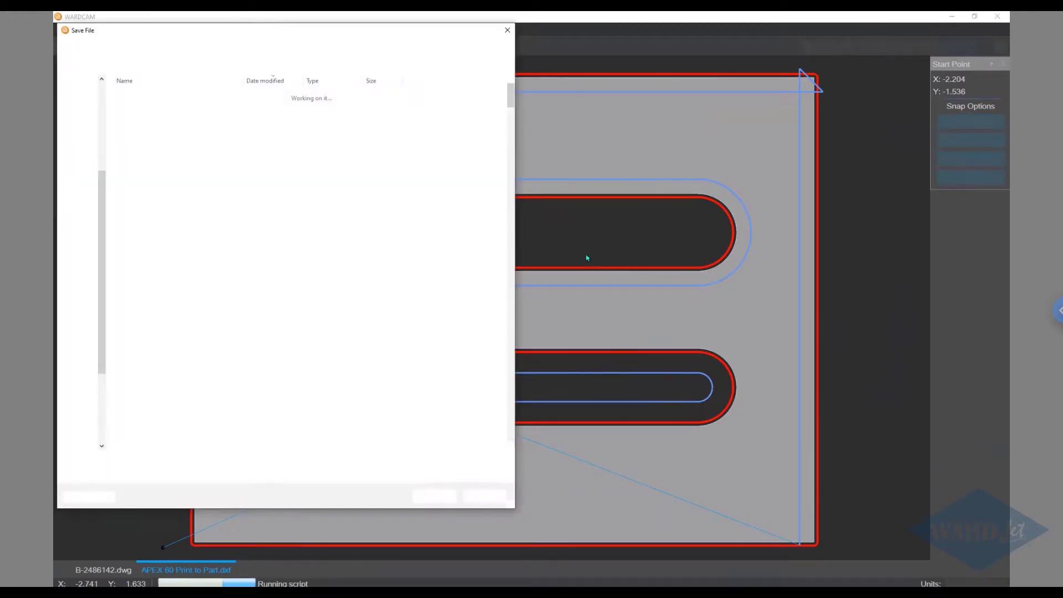
click(434, 495)
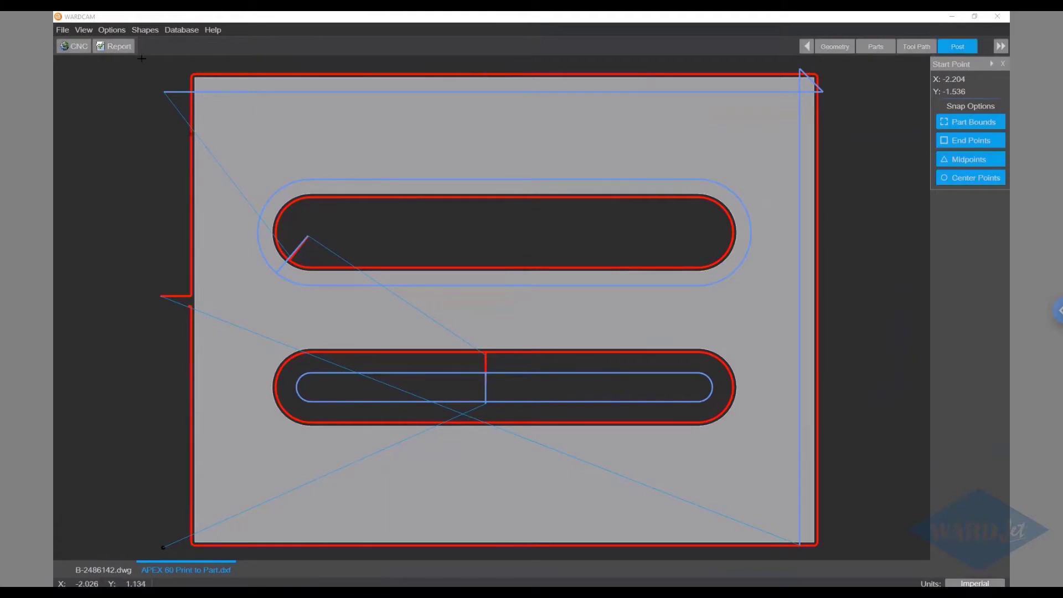
Generate the APEX 60 report, check its cut time and $9.55 price, and minimize Chrome.
click(115, 49)
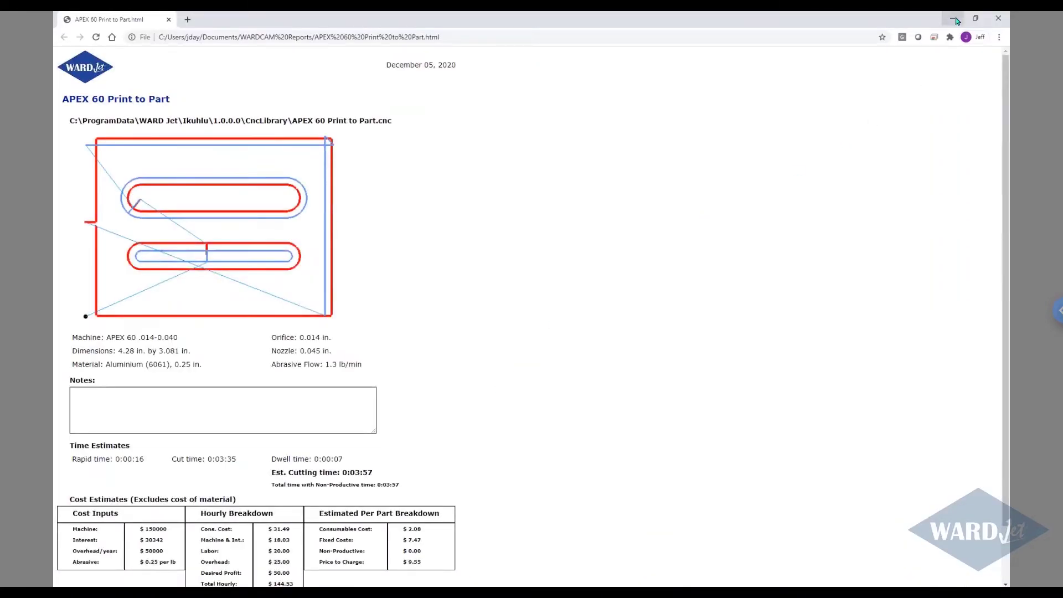
click(953, 19)
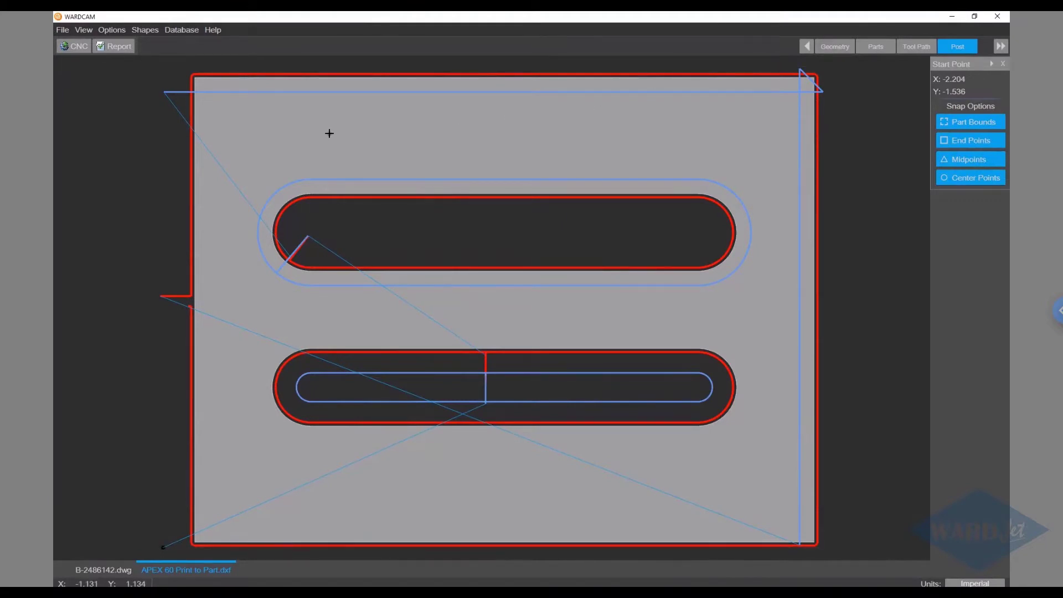
Switch to the Ikuhlu controller and select the APEX 60 Print to Part.cnc program.
key(alt+Tab)
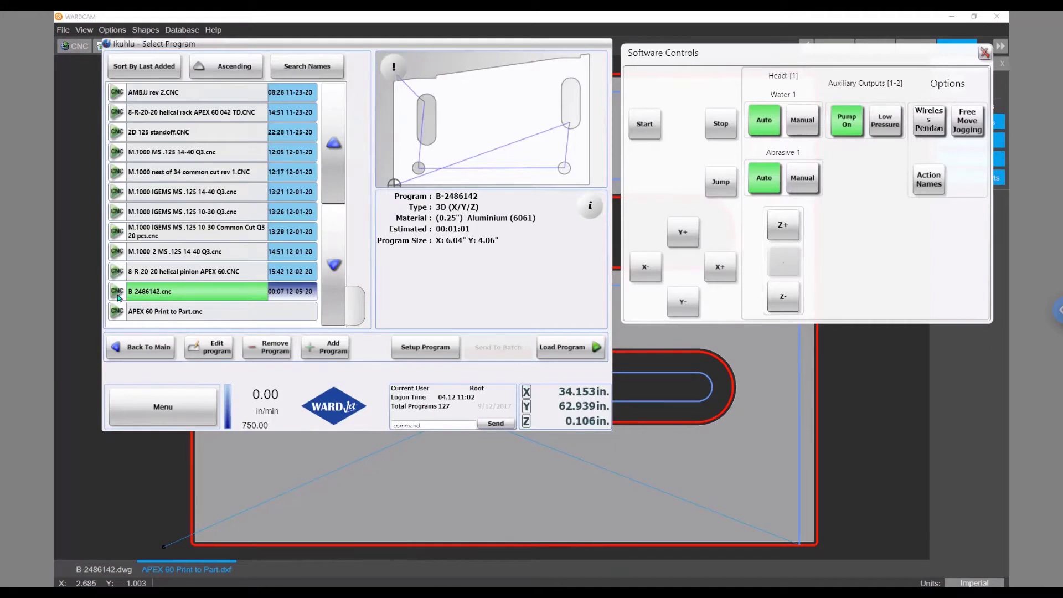
click(195, 313)
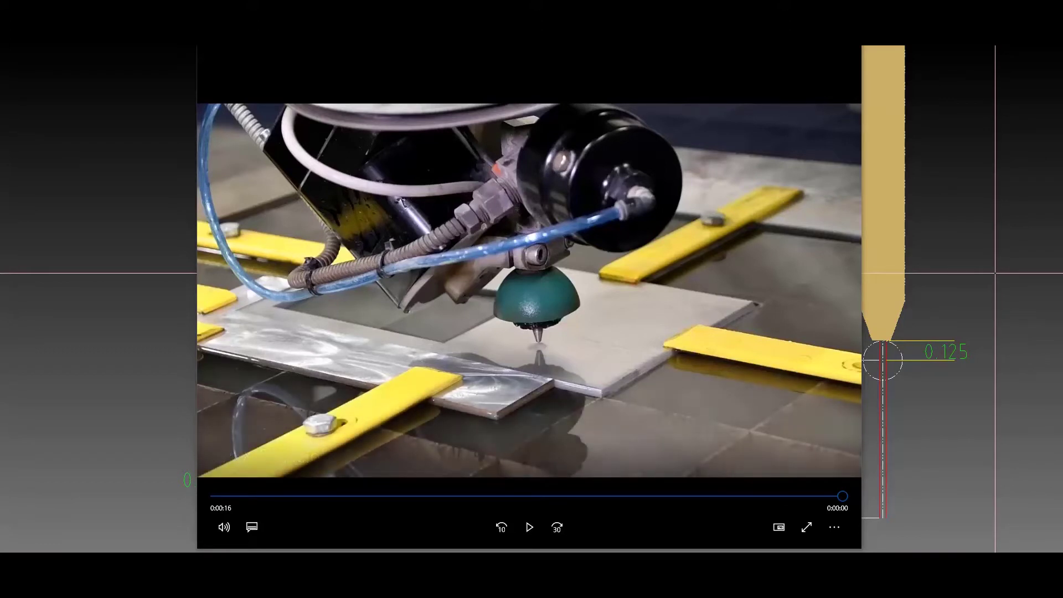
Replay the APEX 60 Height Setter clip from the start twice in Movies & TV.
click(528, 531)
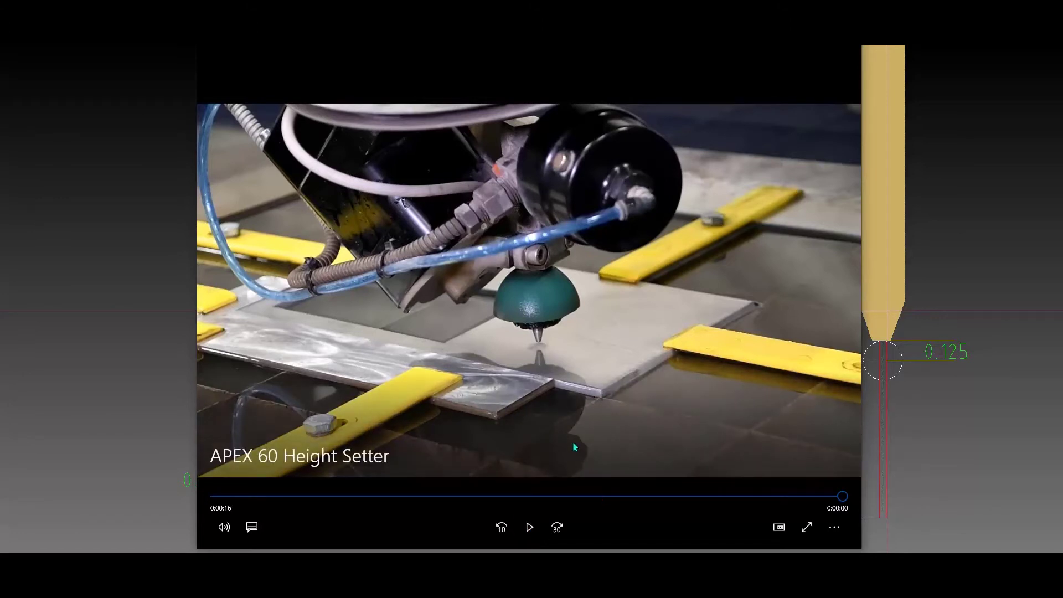
click(529, 529)
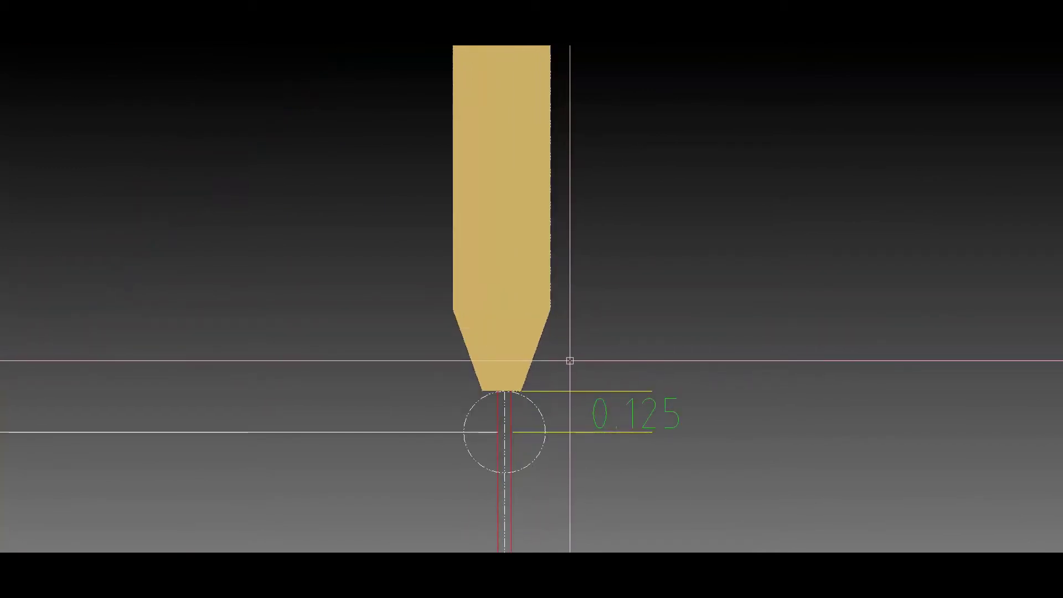
Stretch the vertical nozzle's tapered tip upward in the nozzle height diagram.
click(519, 283)
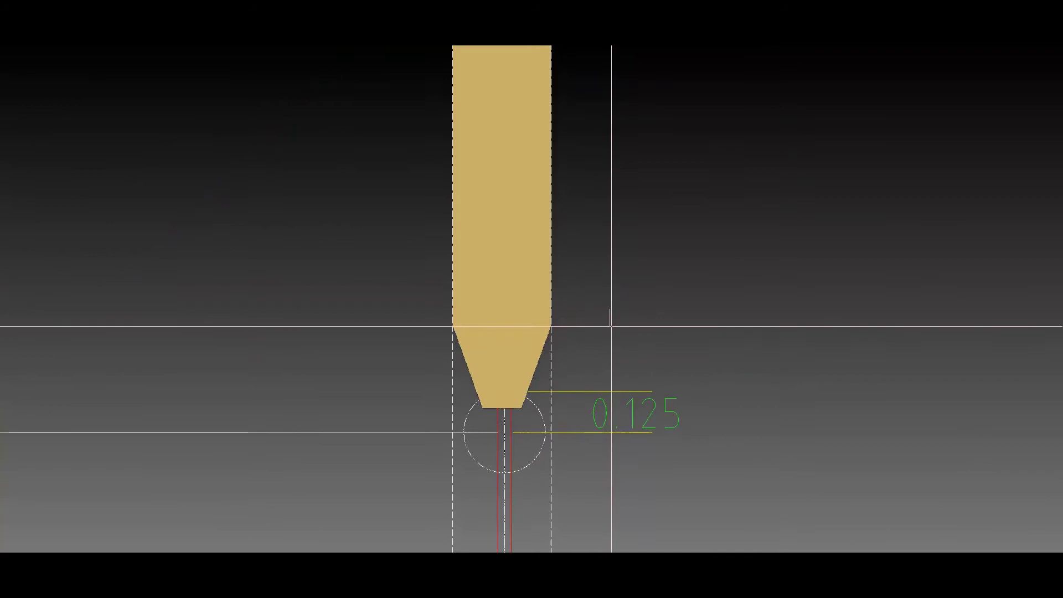
mouse_move(617, 319)
mouse_down()
mouse_move(617, 285)
mouse_move(608, 313)
mouse_up()
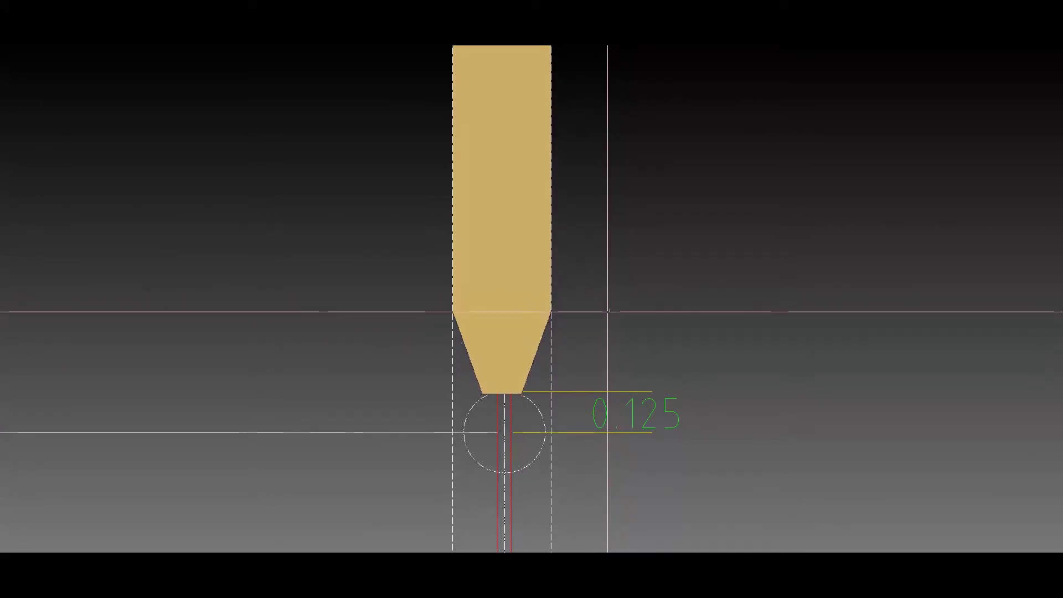
scroll(504, 337, down, 3)
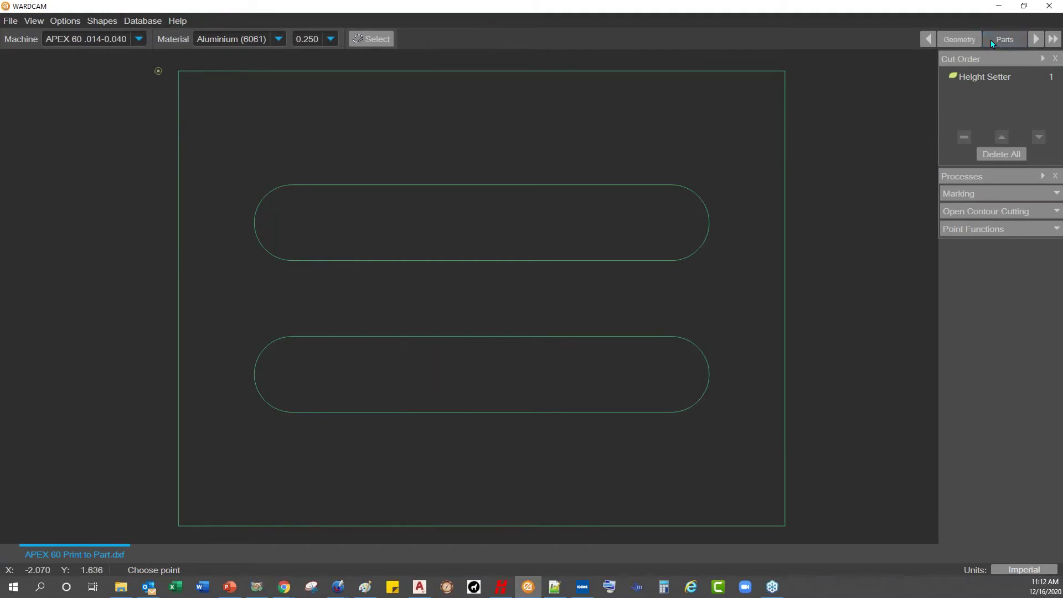
Open the Material Database Manager at the Aluminium (6061) 0.250 in. entry.
click(276, 39)
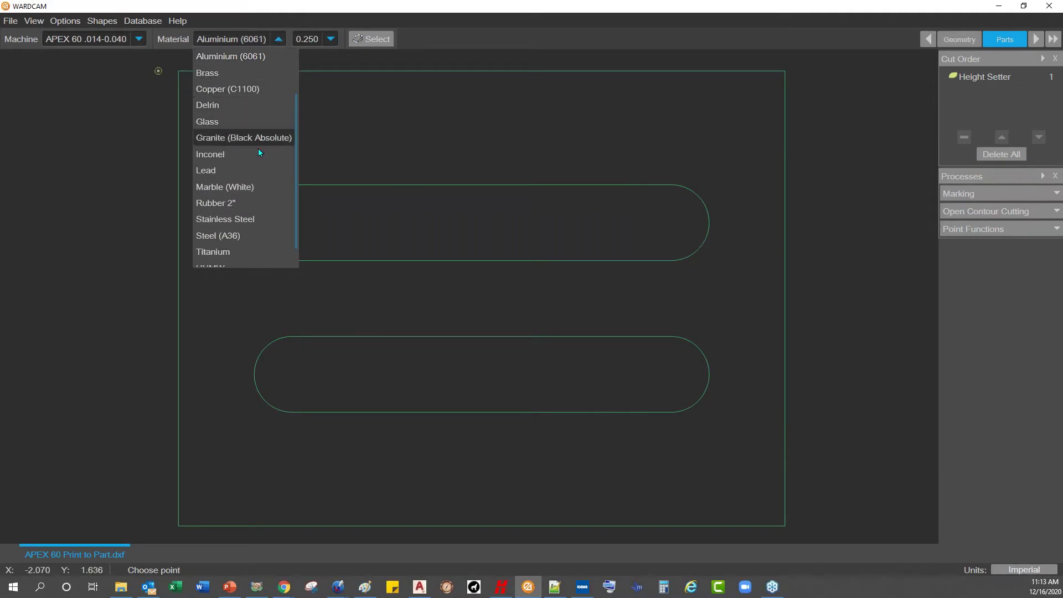
click(233, 22)
click(148, 22)
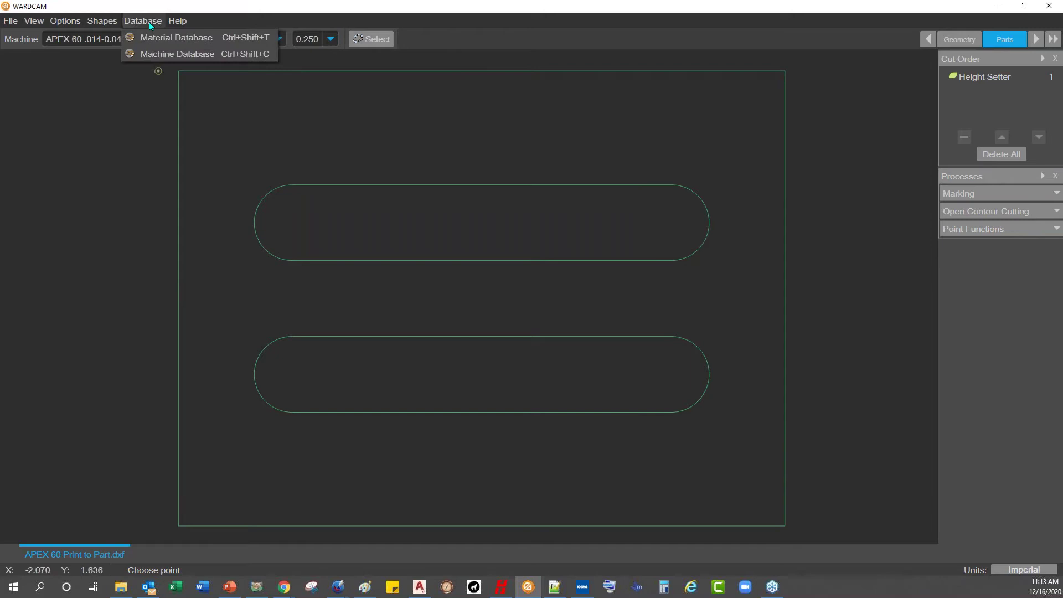
click(145, 38)
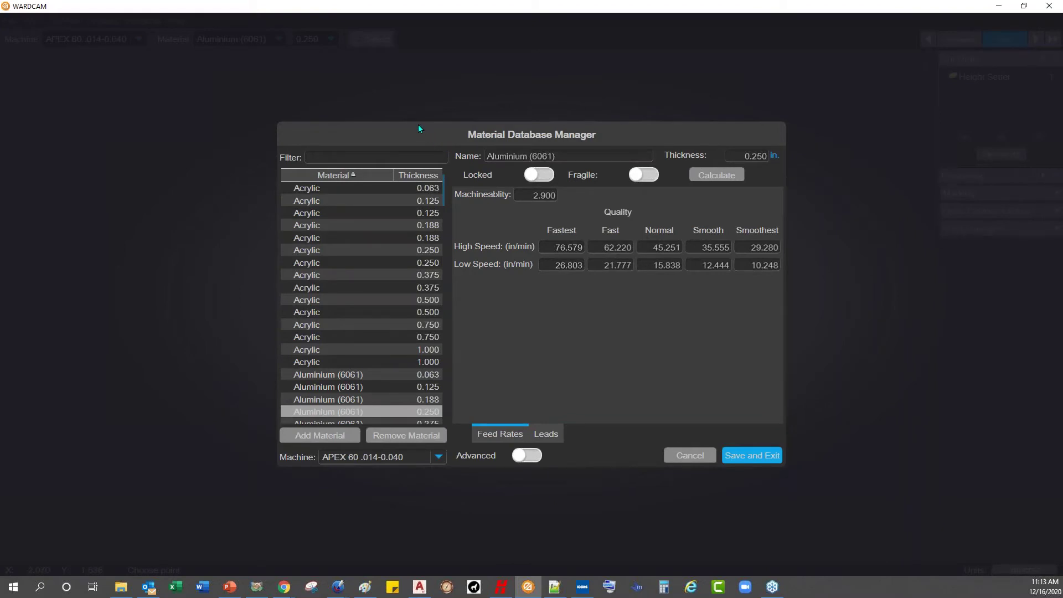
Check the HyPrecision cut speed calculator, then select the database's Machinability value.
click(497, 587)
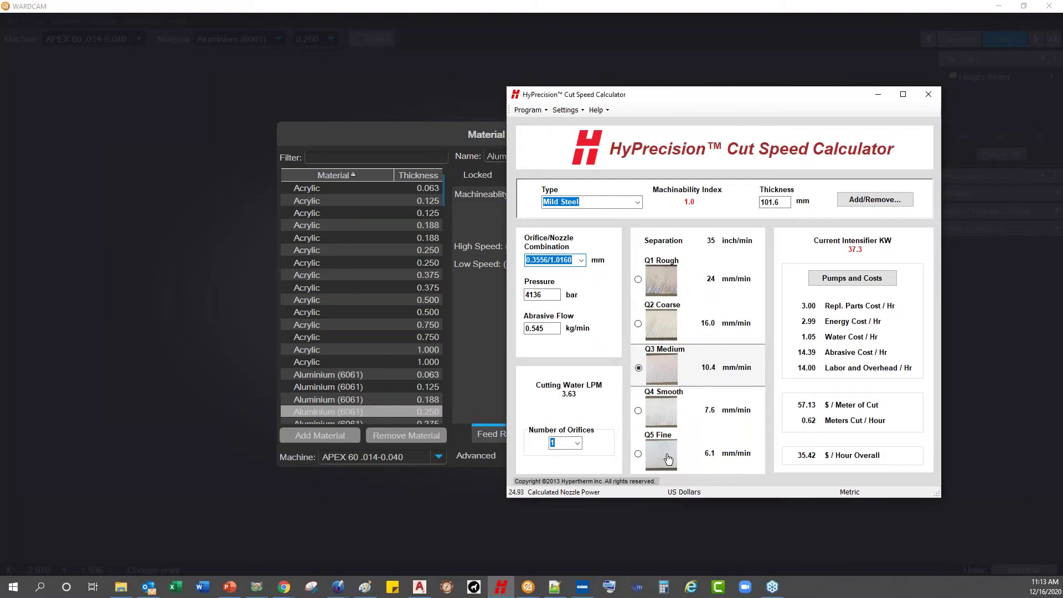
mouse_move(658, 283)
click(878, 94)
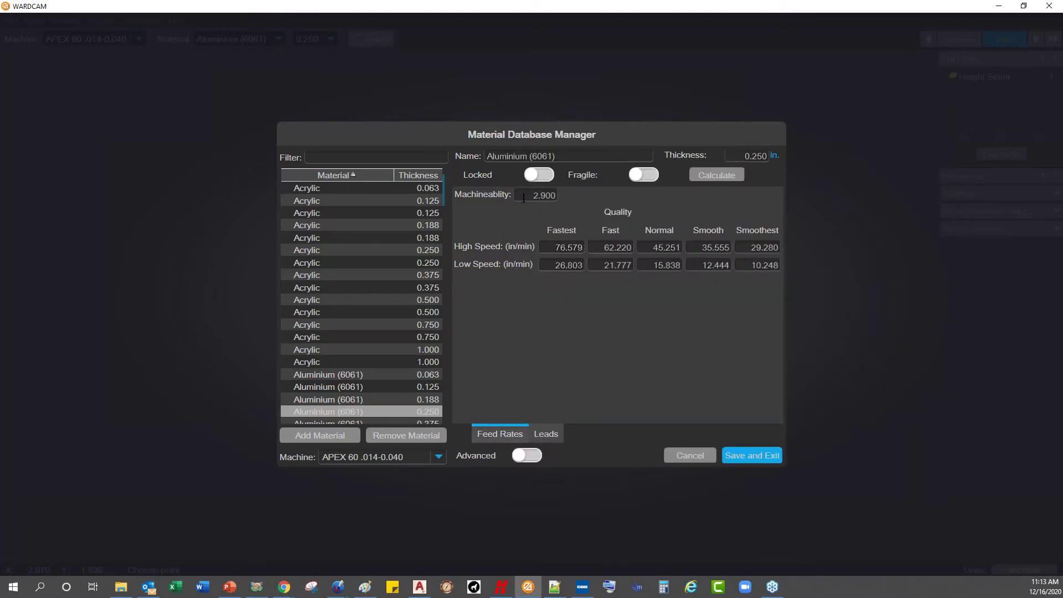
drag(521, 195, 560, 198)
Add a material named 'New Nmame1.5' and recalculate feed rates for machinability 1.5.
click(317, 438)
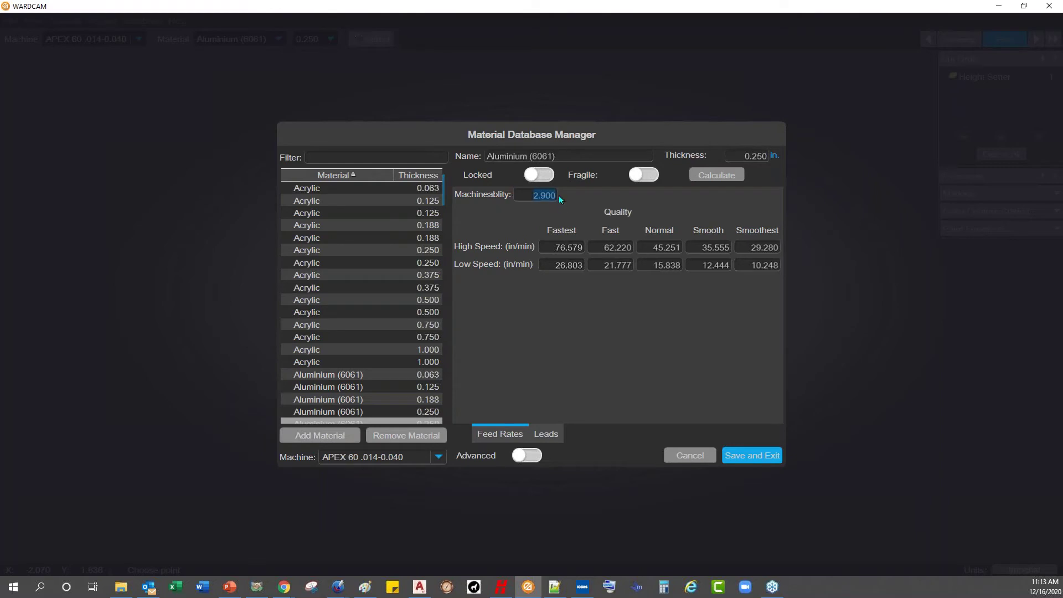
click(565, 158)
text(New)
text( Nm)
text(ame)
text(1)
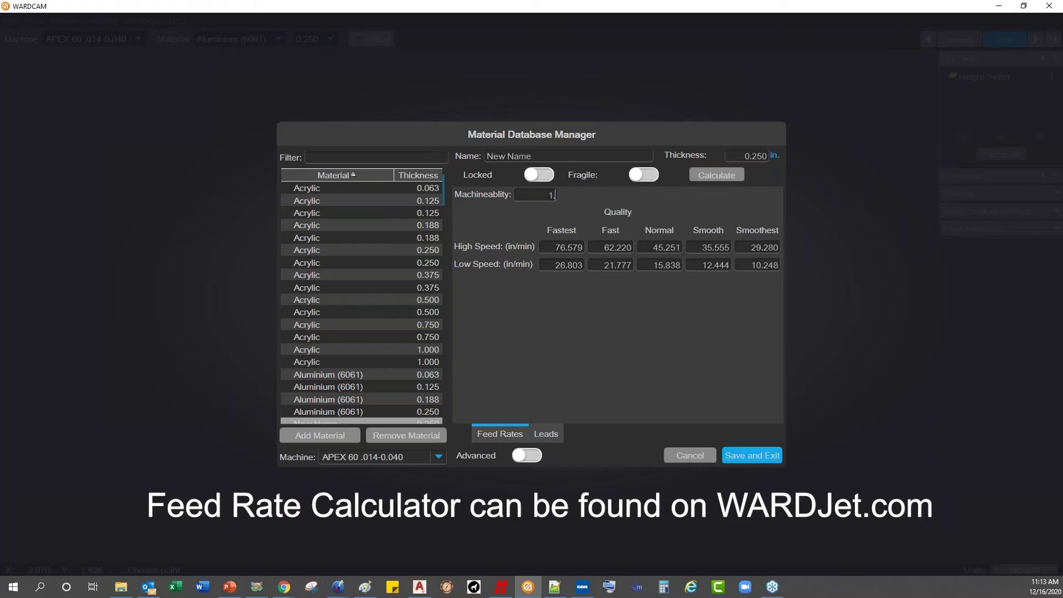
text(.5)
click(714, 175)
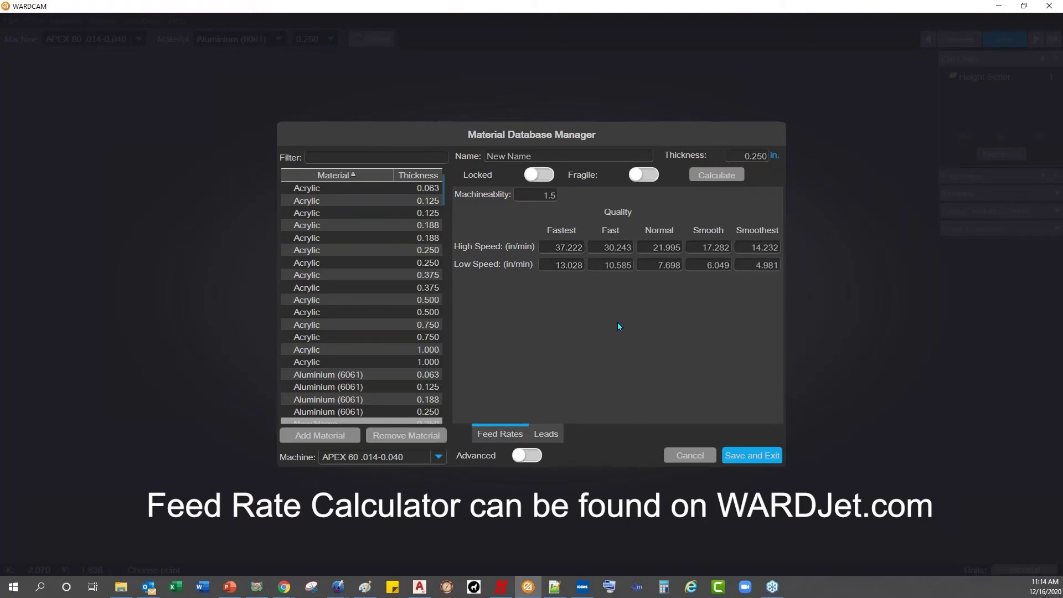
Go from the WARDJet home page to the Waterjet Feedrate Calculator via SOFTWARE.
click(283, 586)
click(341, 555)
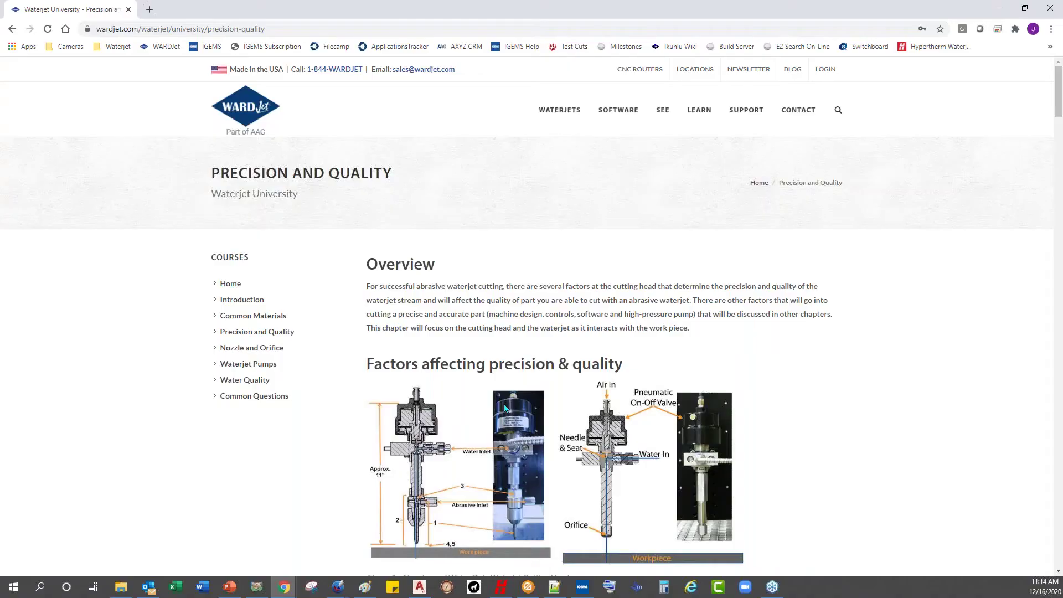
click(234, 106)
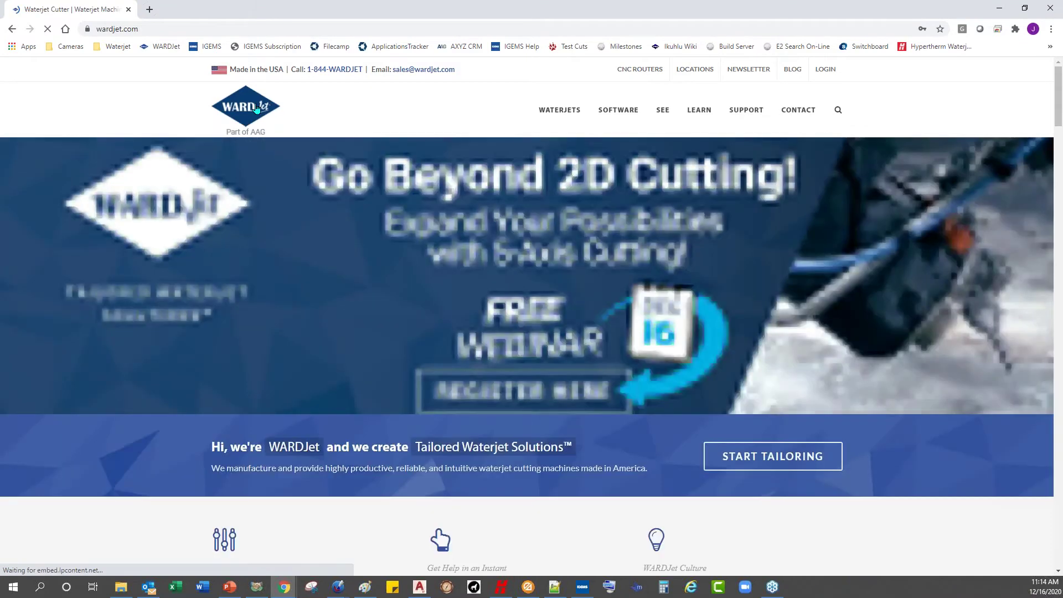
mouse_move(612, 113)
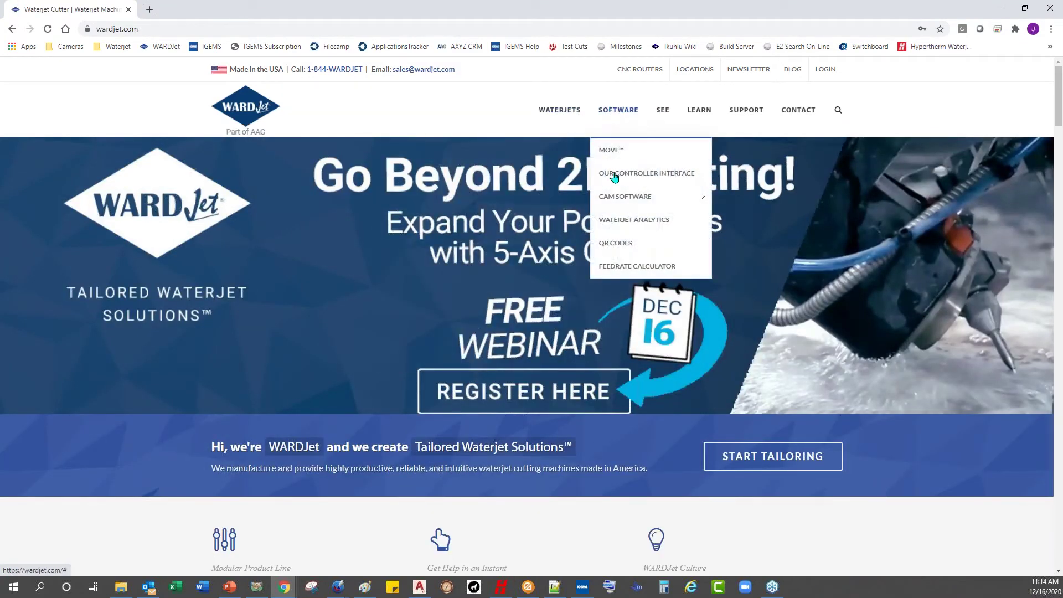
click(619, 268)
scroll(691, 257, down, 5)
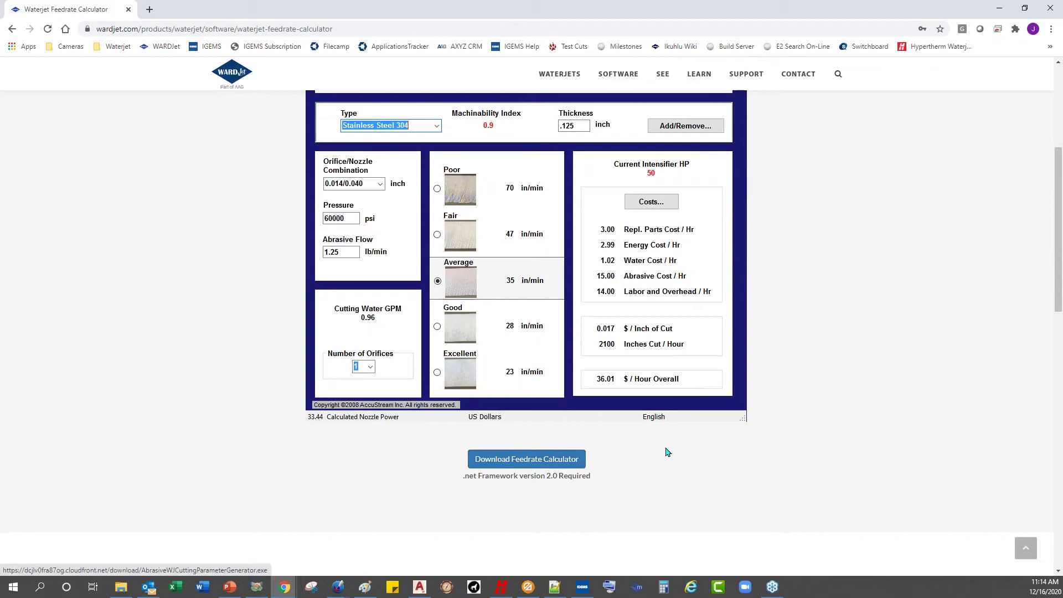
Set the HyPrecision calculator to Stainless Steel 304 with English units of measure.
scroll(664, 451, up, 2)
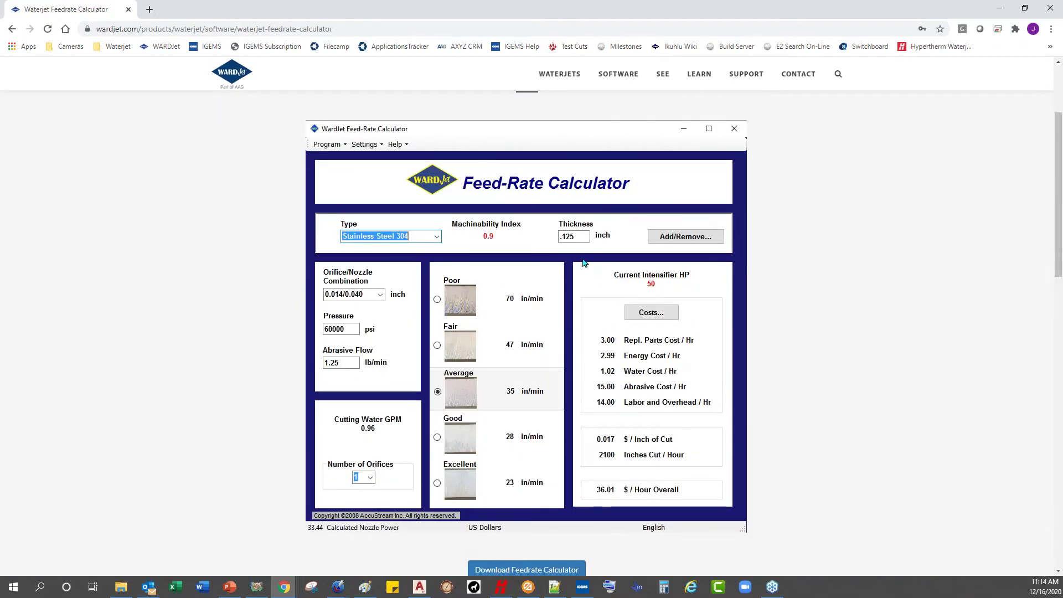
click(500, 591)
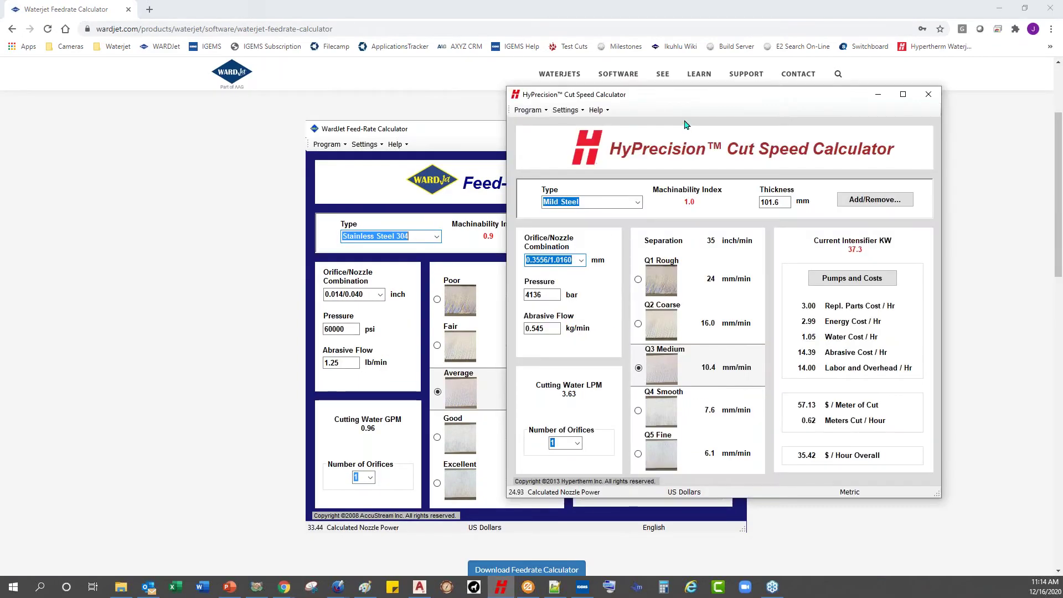
drag(705, 97, 507, 123)
click(460, 222)
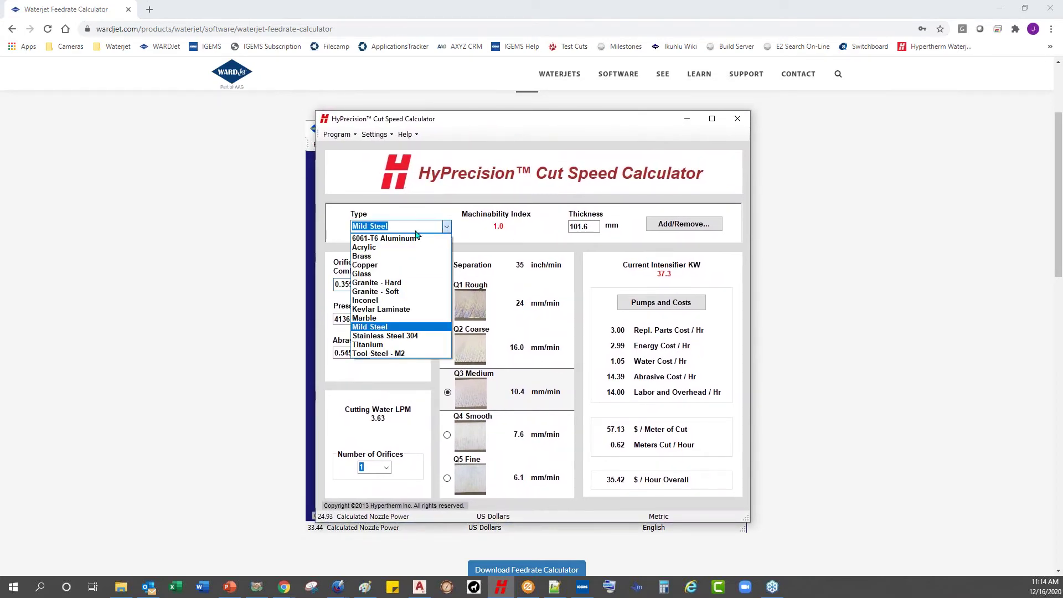
click(388, 335)
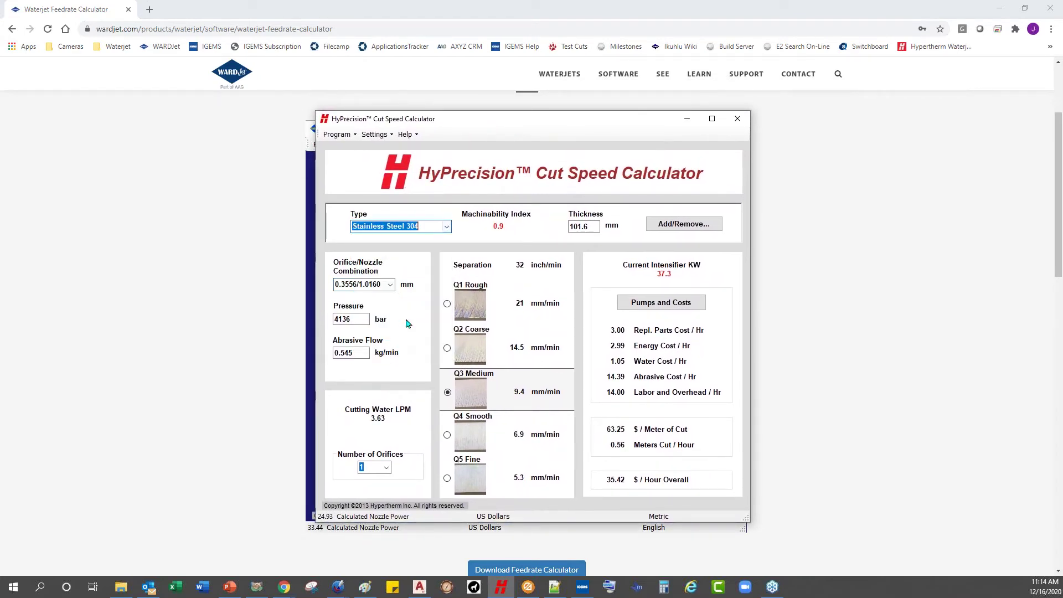
click(578, 227)
click(350, 138)
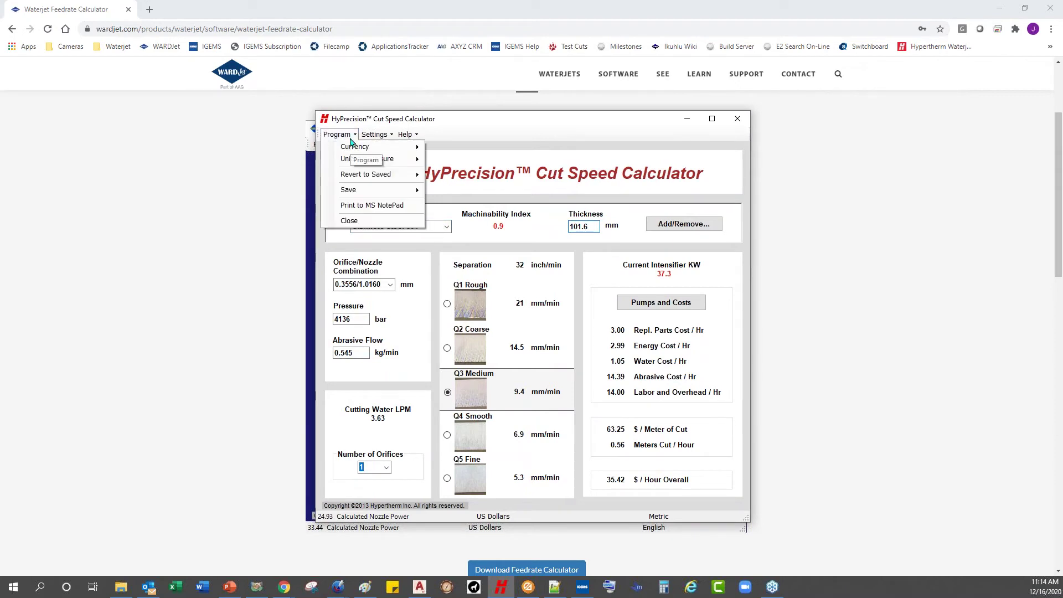
mouse_move(375, 159)
click(455, 160)
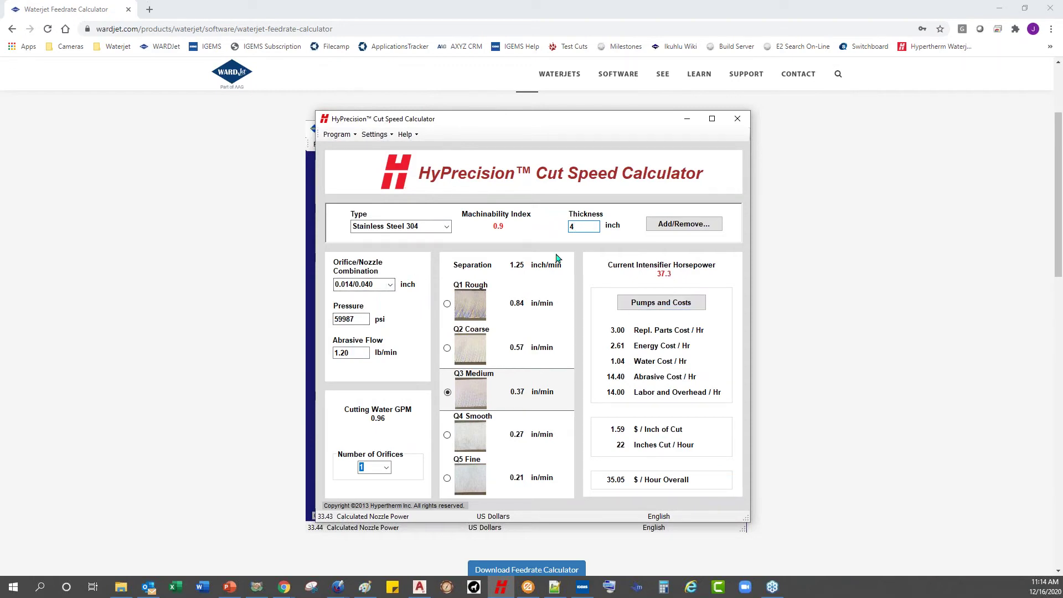
Choose a different pump model in Pumps and Costs and confirm.
click(634, 308)
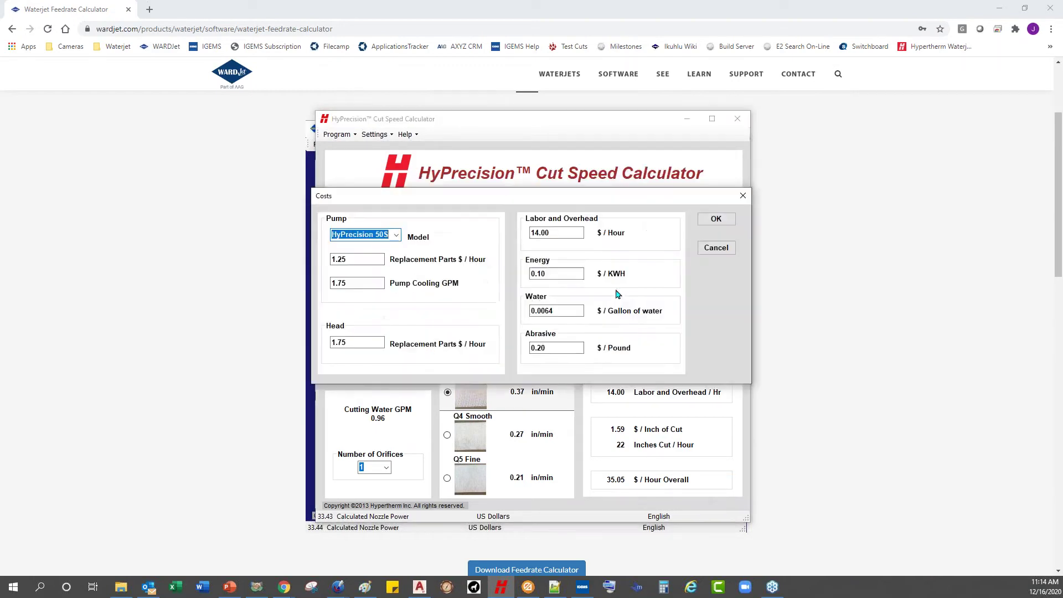
click(397, 235)
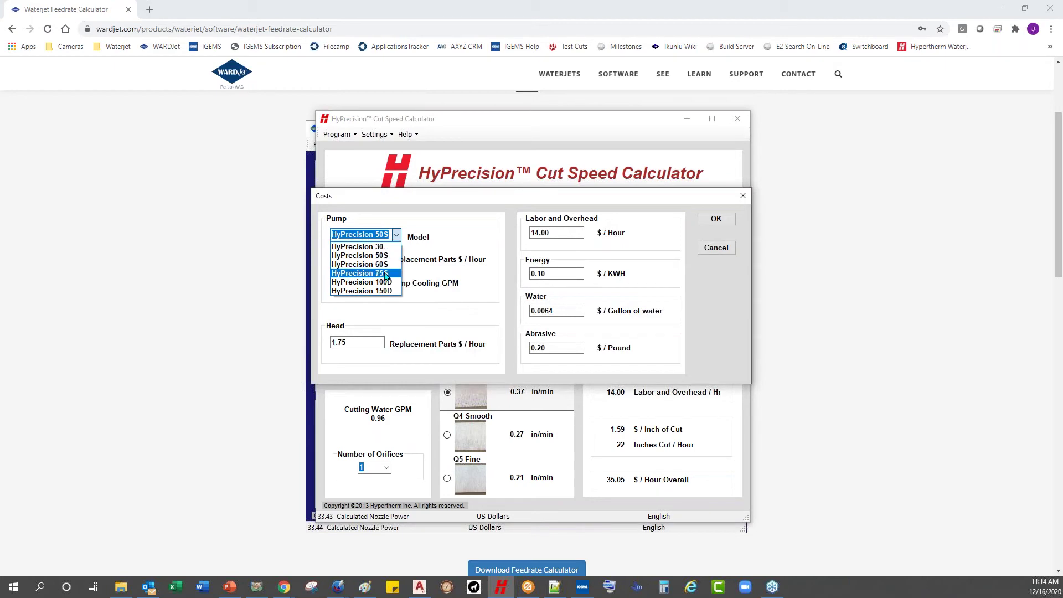
click(362, 256)
click(714, 223)
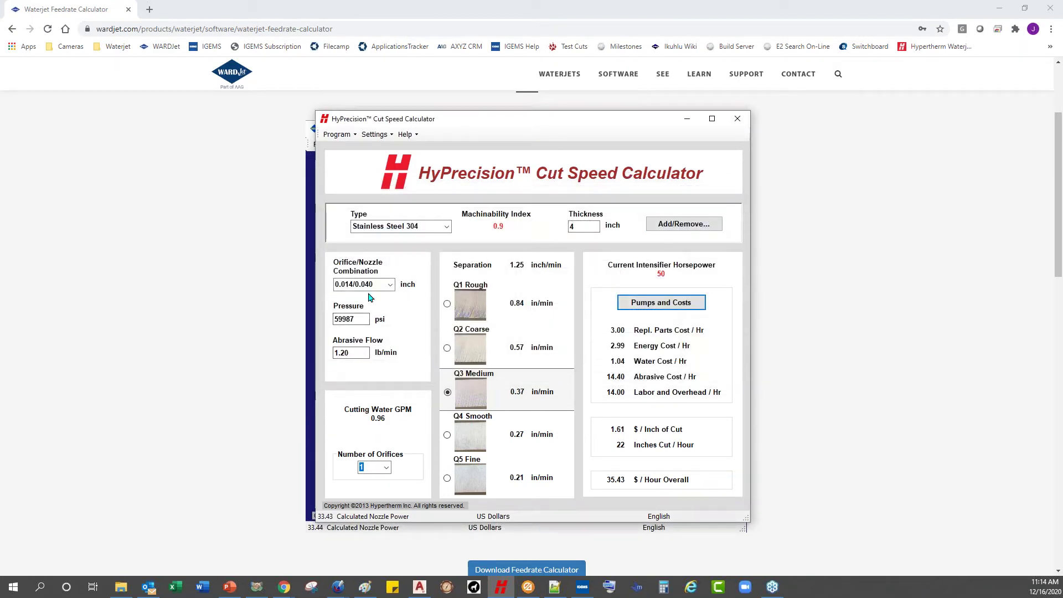
click(391, 285)
click(390, 285)
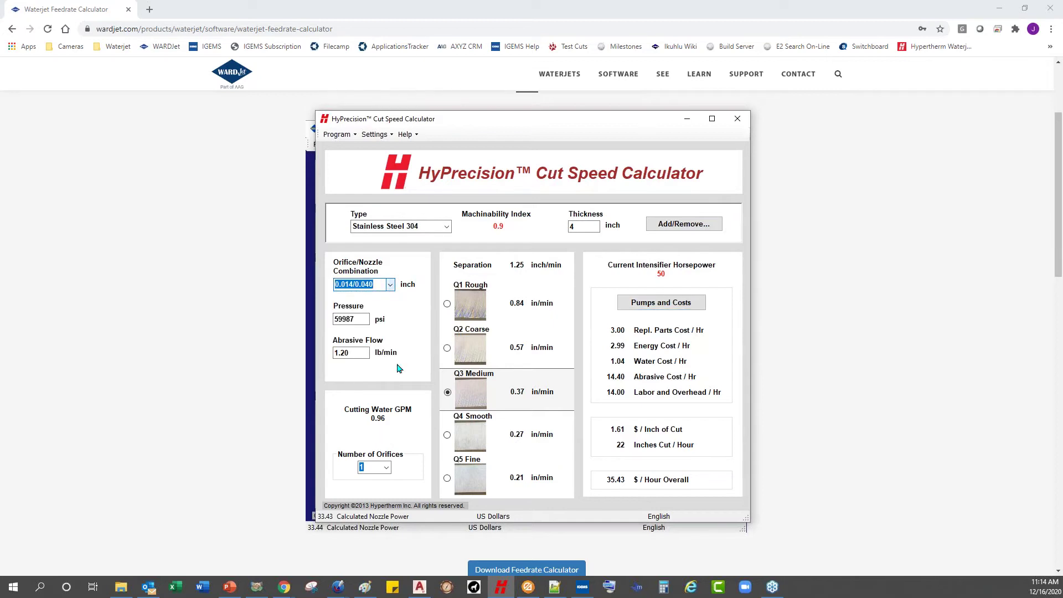
click(474, 486)
click(475, 313)
click(476, 308)
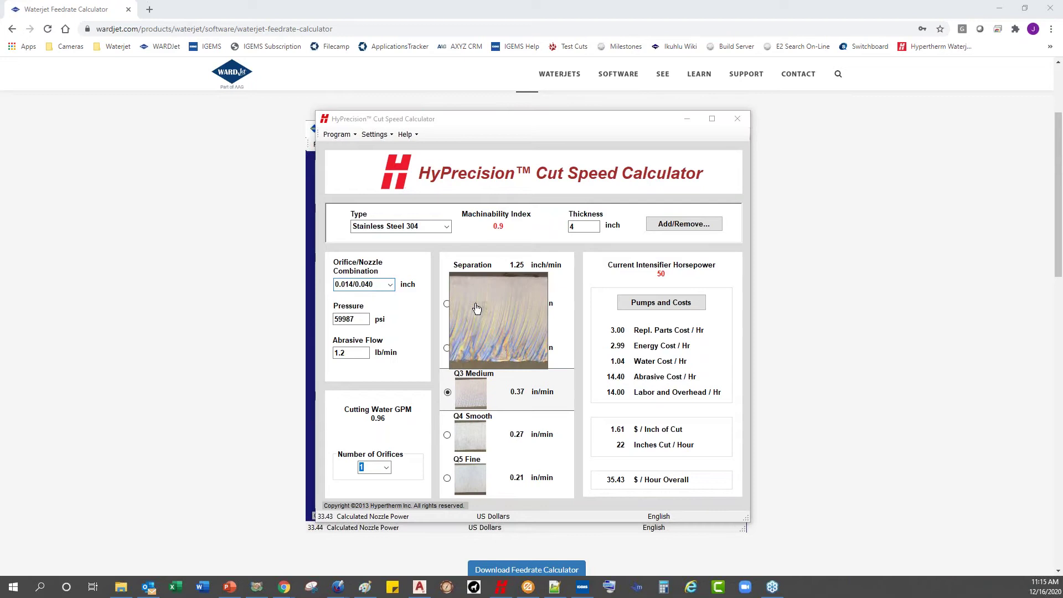
click(476, 308)
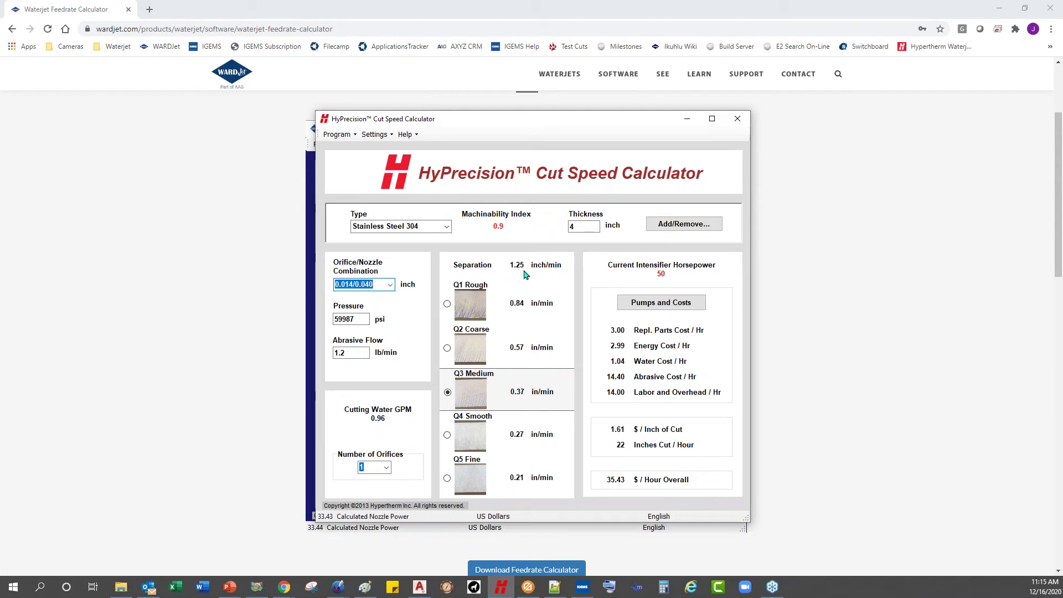
click(461, 309)
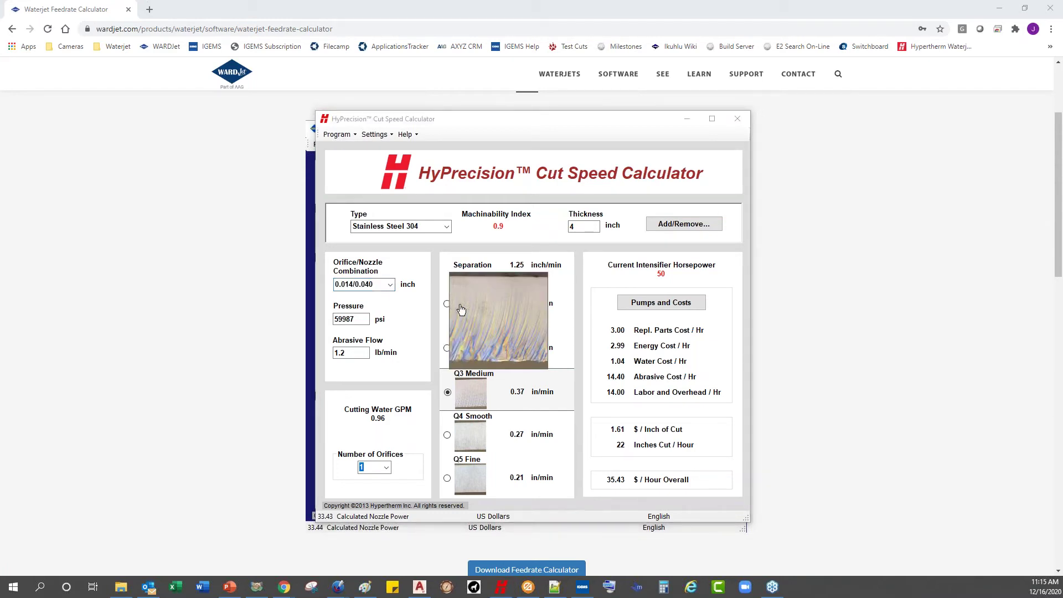
click(461, 309)
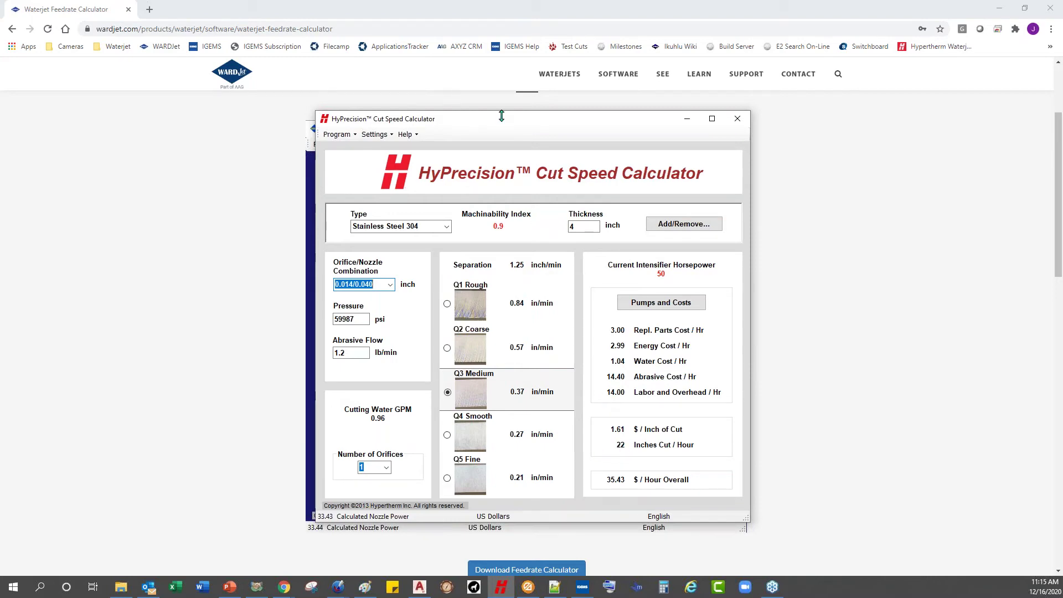
Scroll down through the Water-Only Waterjet Cutting page.
drag(501, 119, 493, 119)
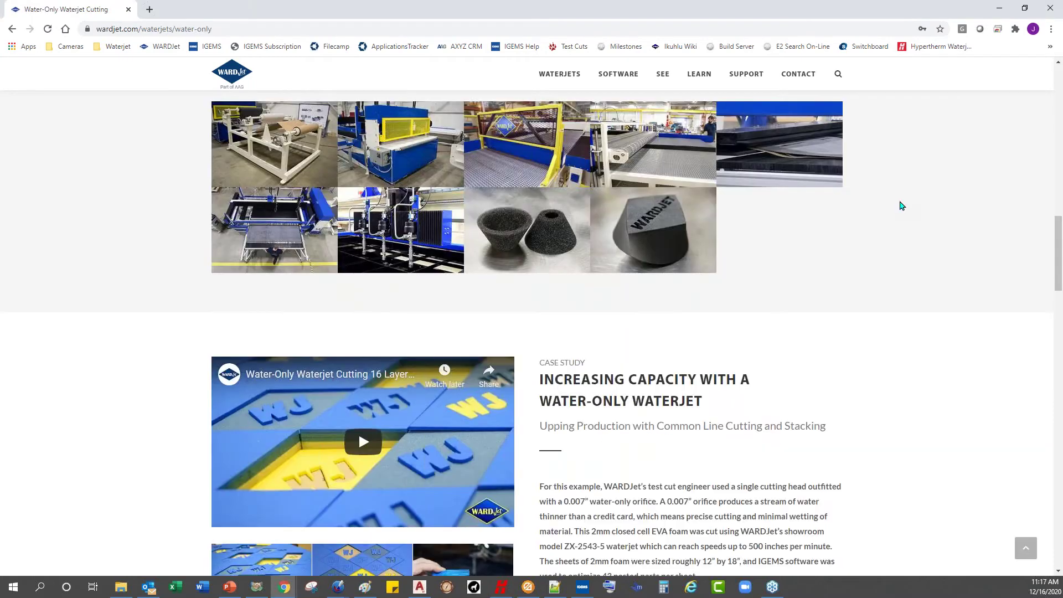
scroll(901, 206, up, 1)
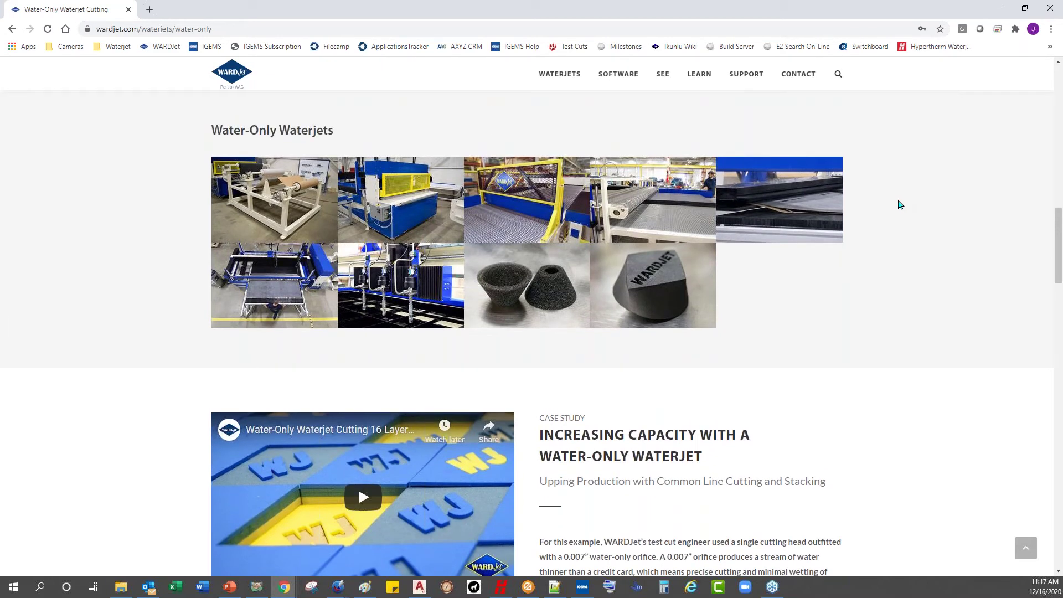
scroll(899, 204, down, 5)
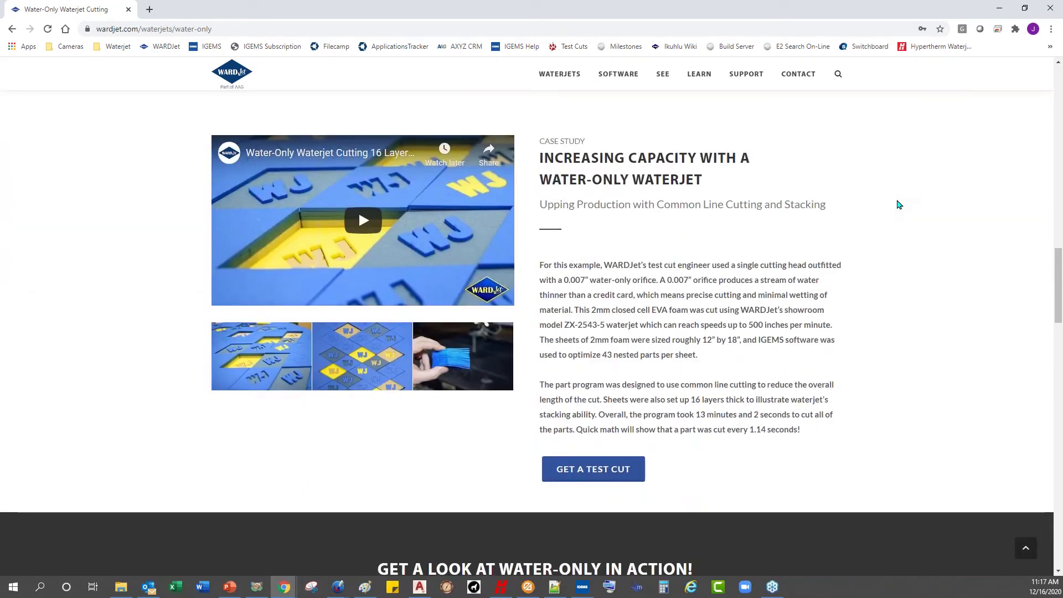
scroll(898, 204, down, 4)
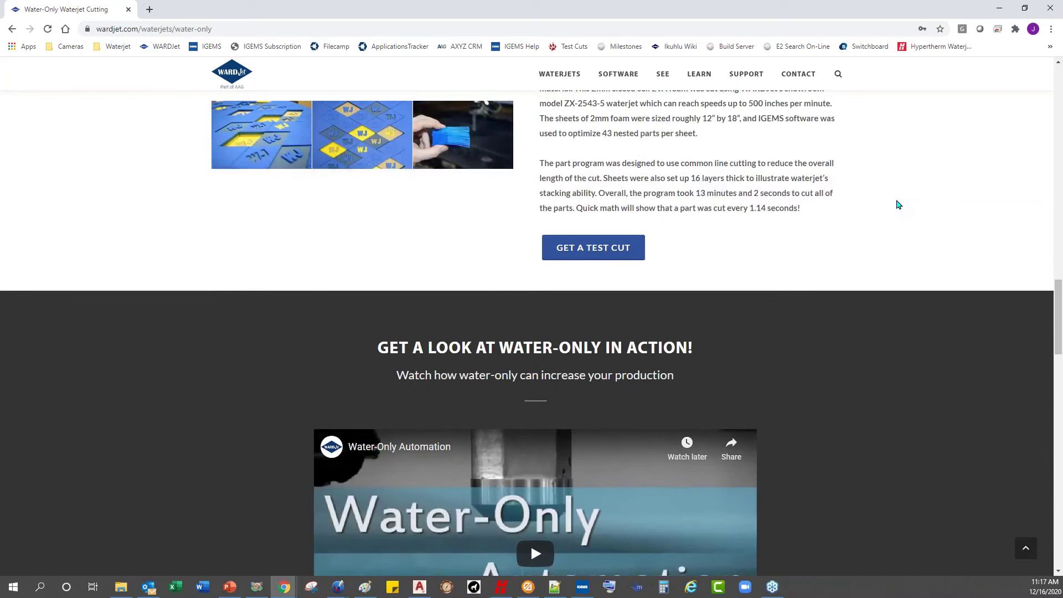
scroll(898, 205, down, 4)
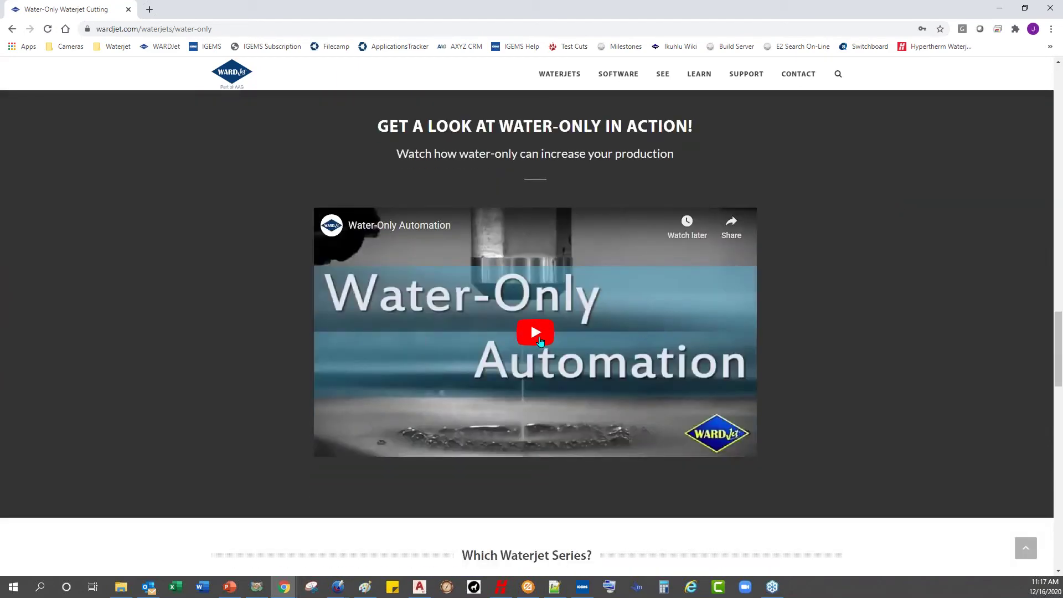
Play the Water-Only Automation video at 1.75 speed, then at double speed.
click(540, 341)
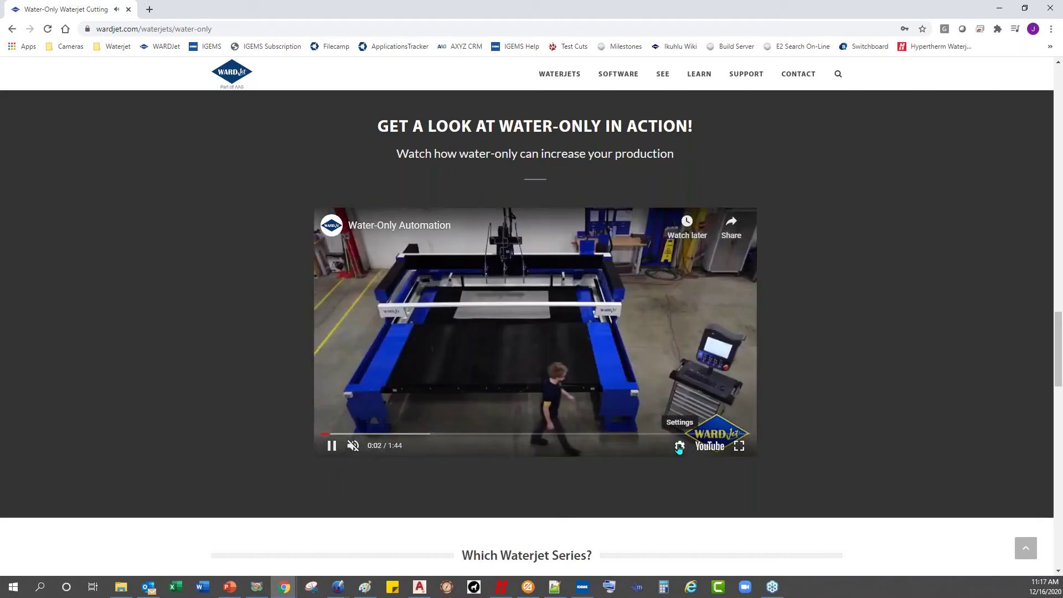
click(679, 446)
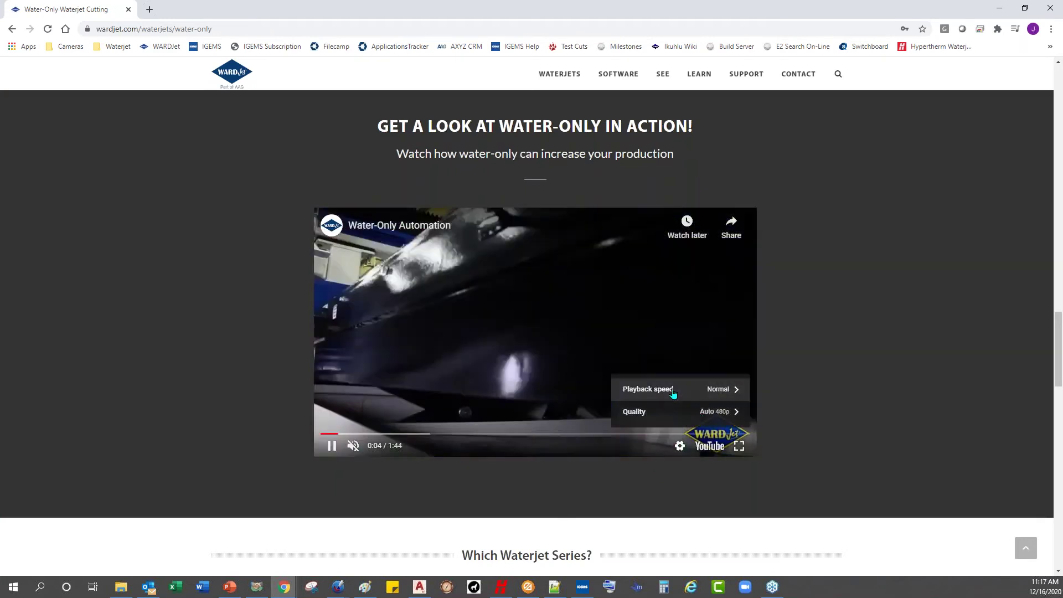
click(665, 387)
click(714, 424)
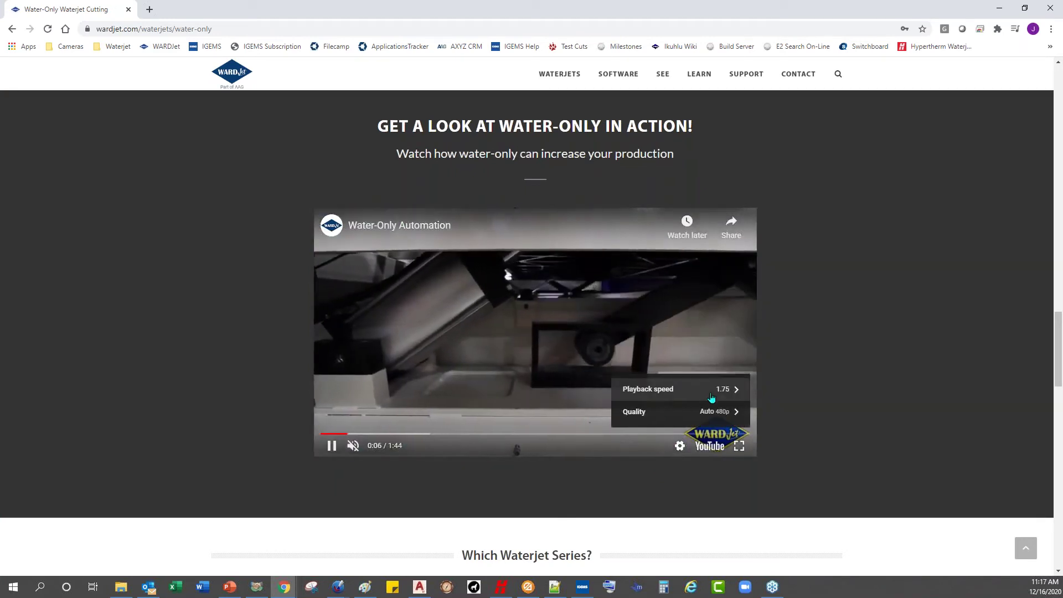
click(714, 390)
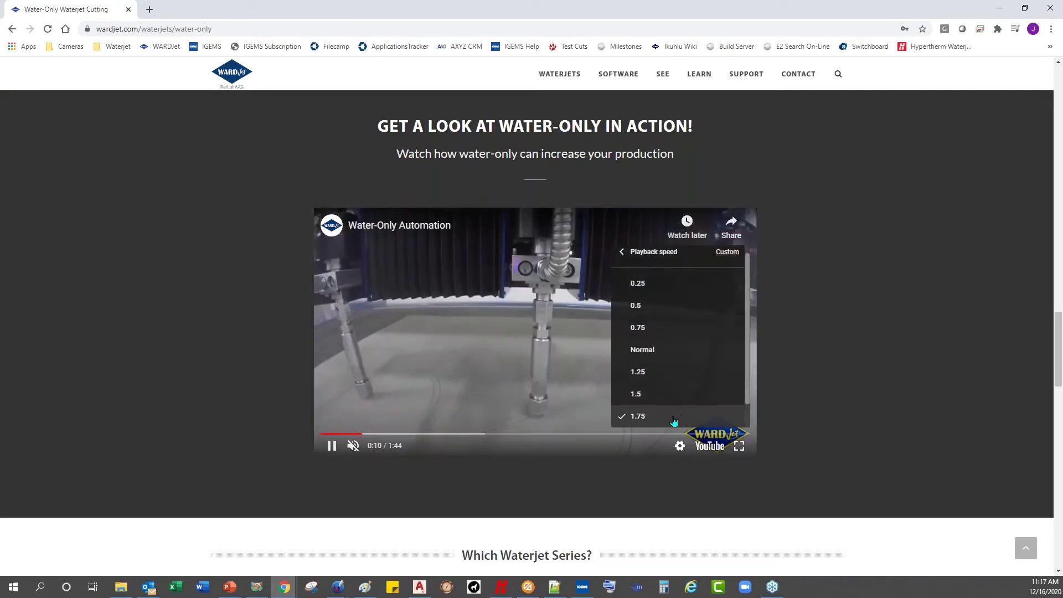
scroll(693, 408, down, 1)
click(648, 414)
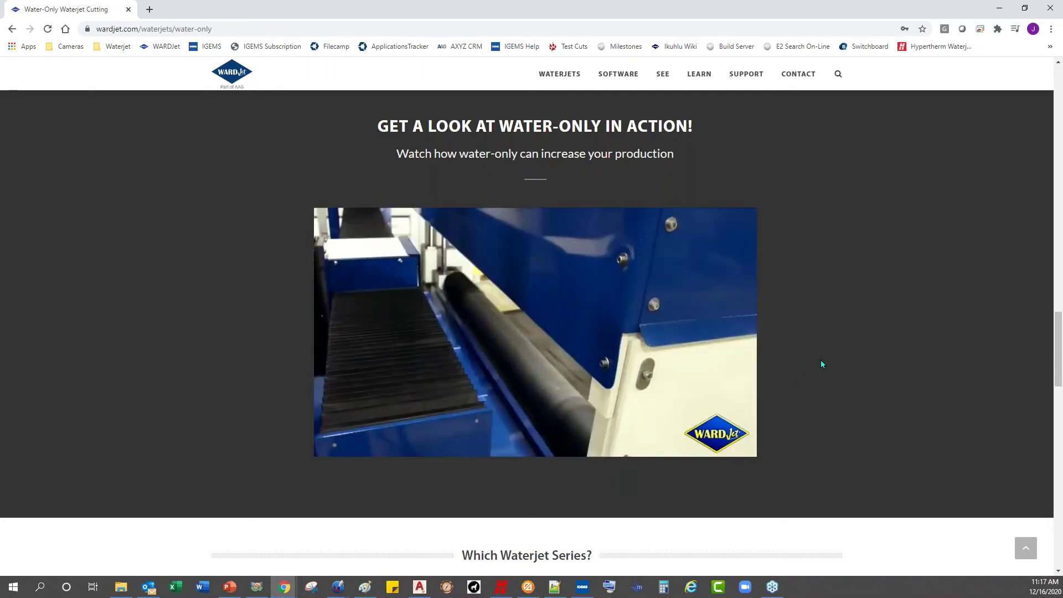
Scroll back up to the page's hero banner and intro text.
scroll(881, 360, up, 5)
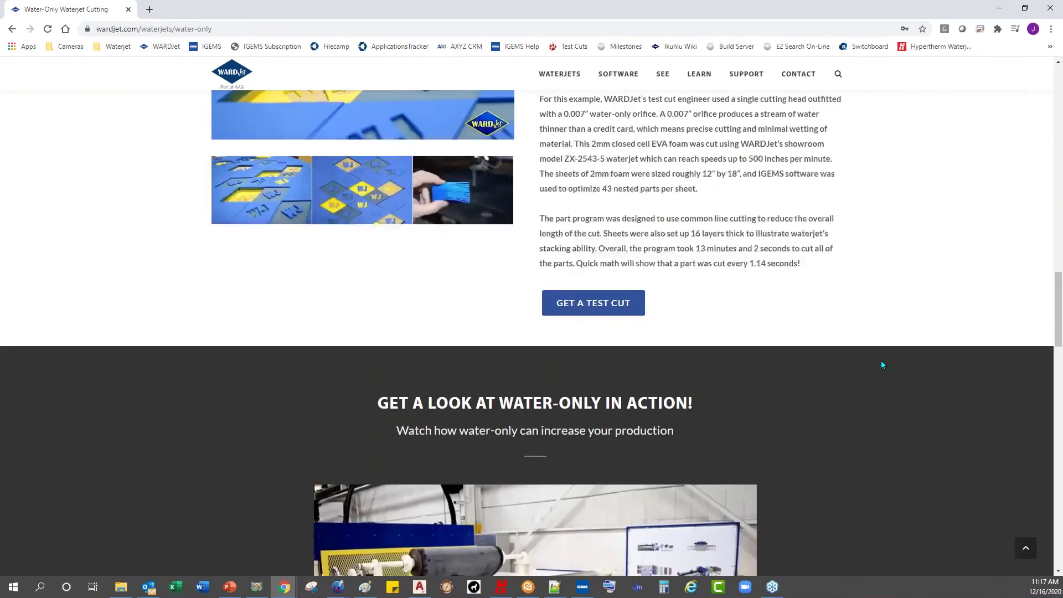
scroll(881, 365, up, 10)
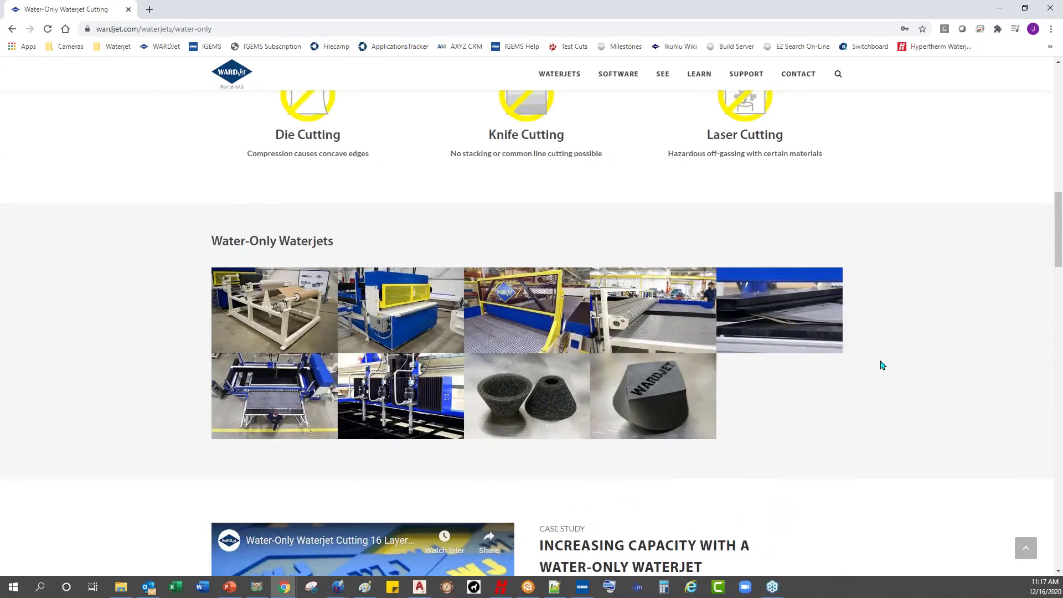
scroll(913, 363, up, 13)
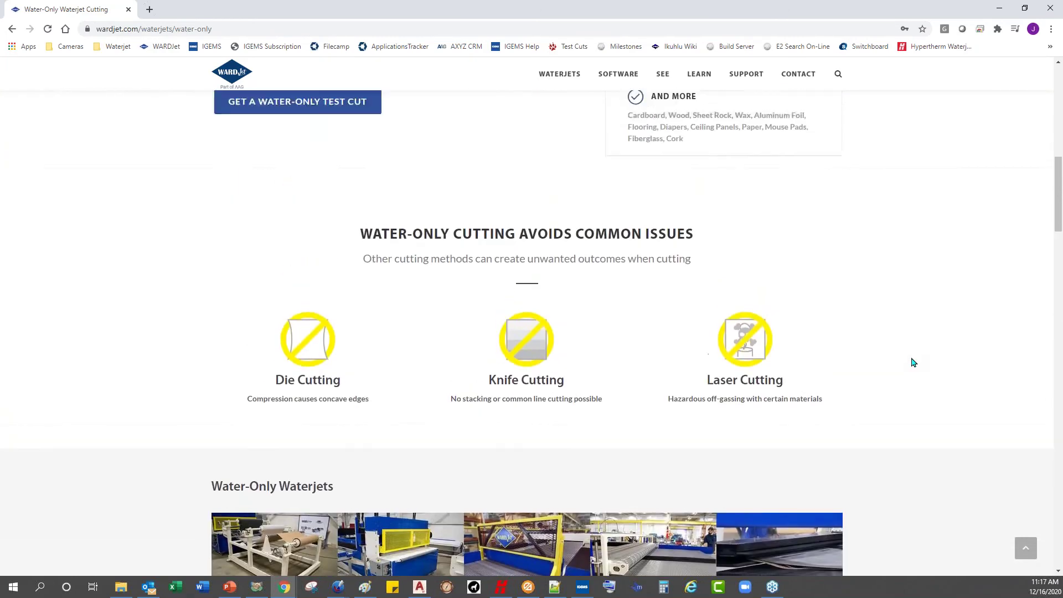
Open the J-Series page from WATERJETS > WATER ONLY CUTTING.
scroll(913, 363, up, 1)
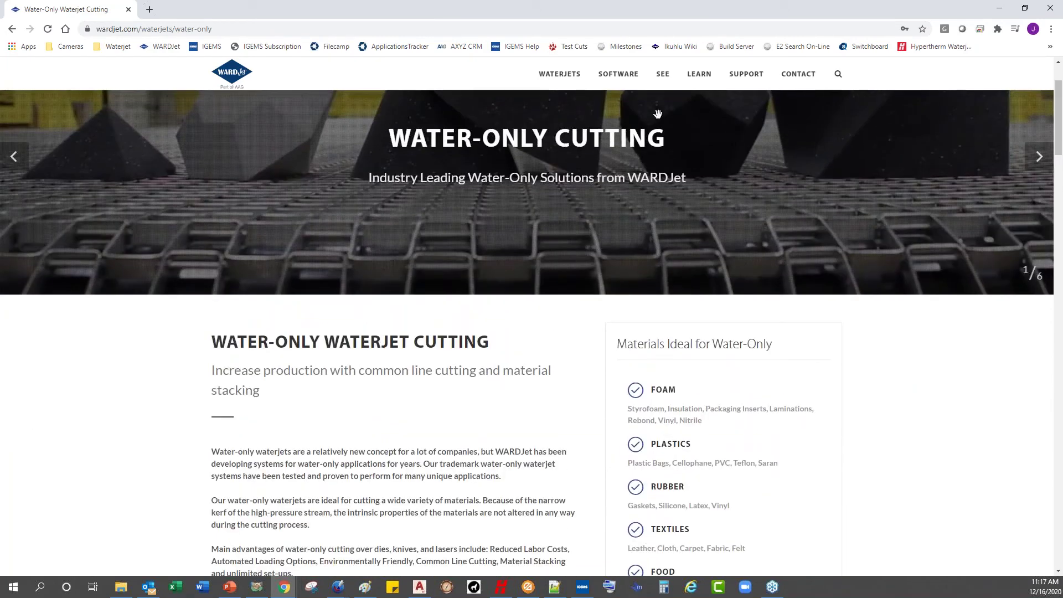
mouse_move(572, 82)
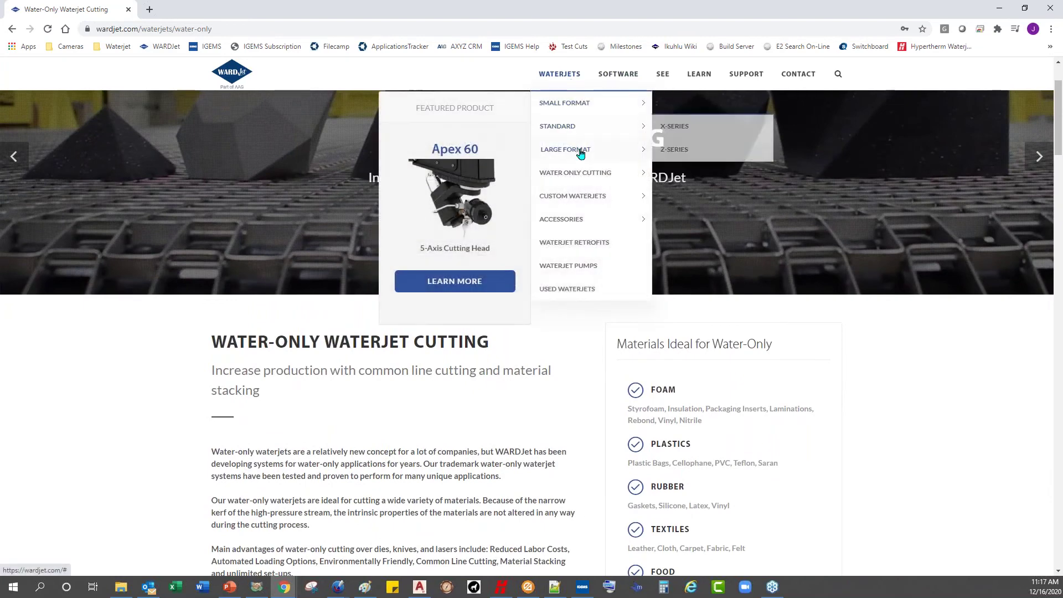
mouse_move(596, 176)
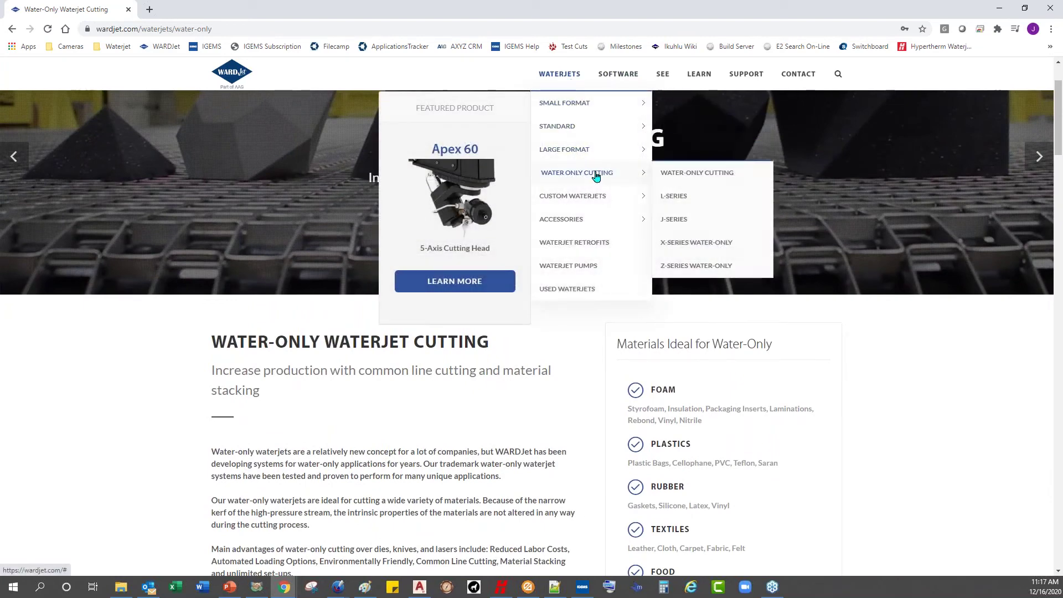
click(677, 220)
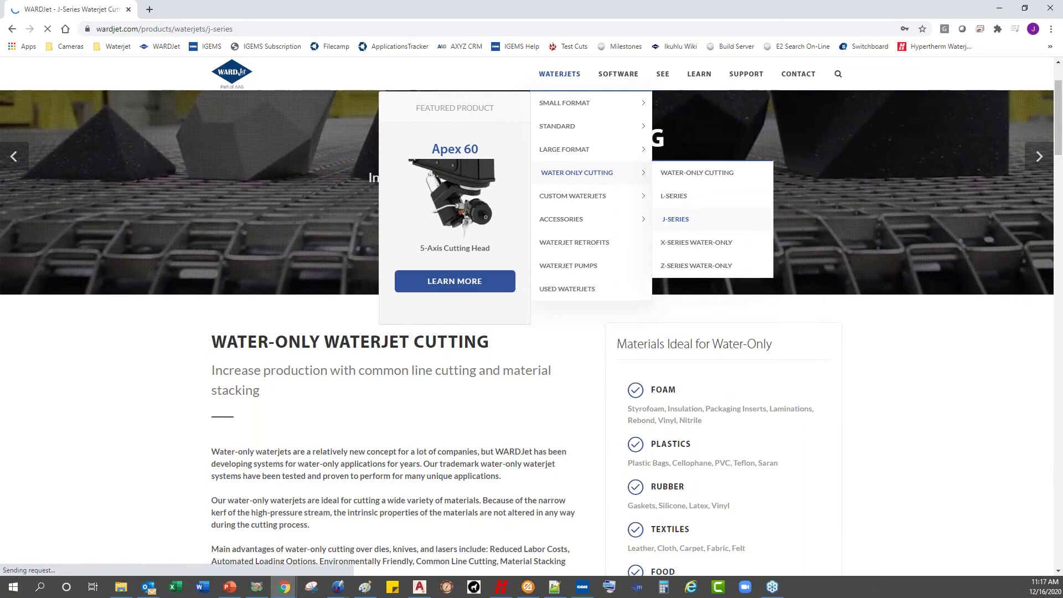
Open the J-128 product page and scroll through its photo gallery and spec table.
scroll(829, 248, down, 15)
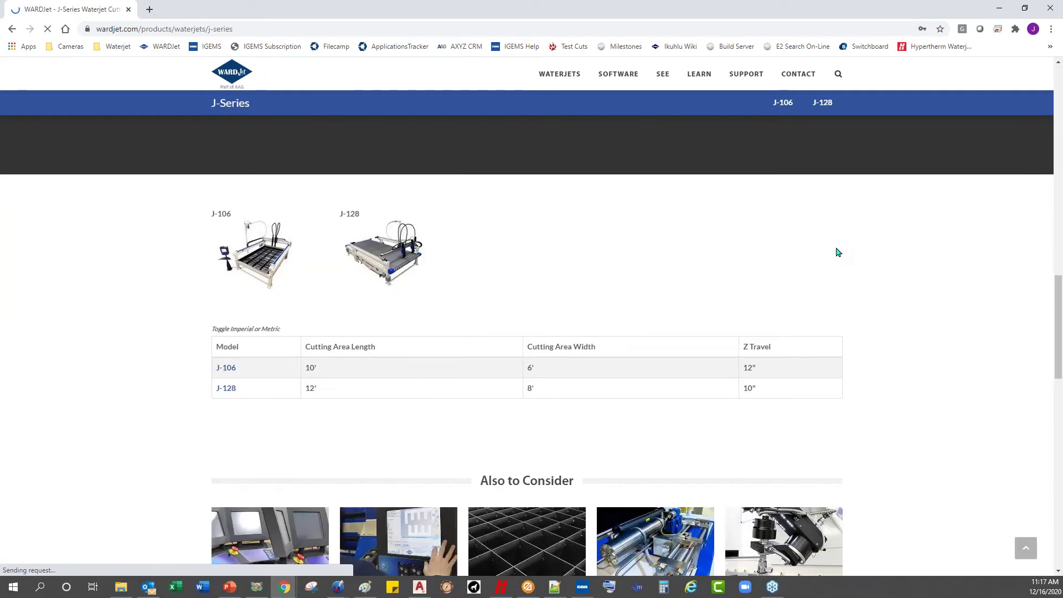
scroll(835, 249, down, 2)
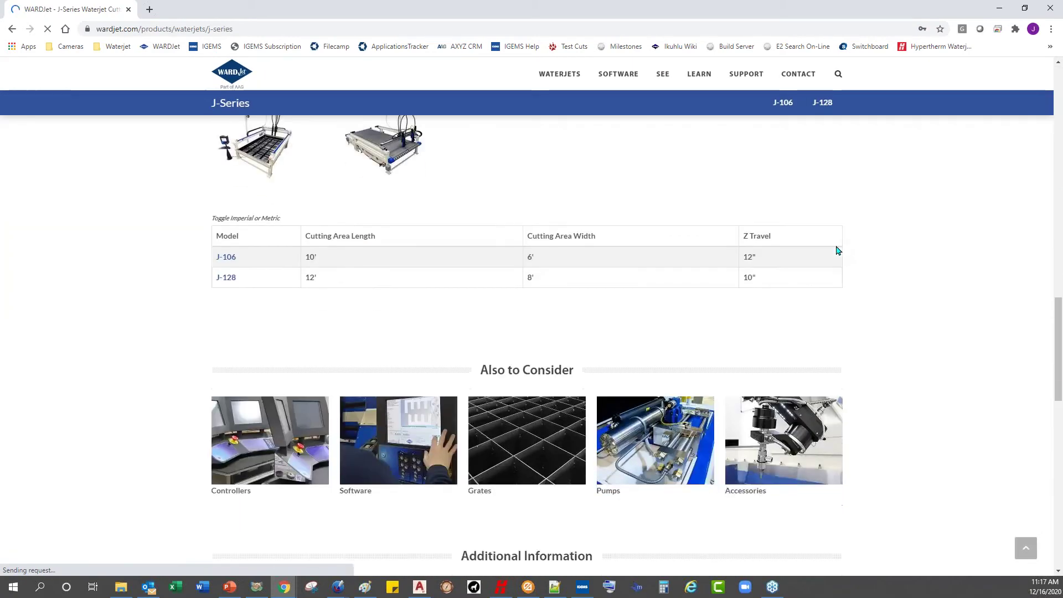
click(385, 165)
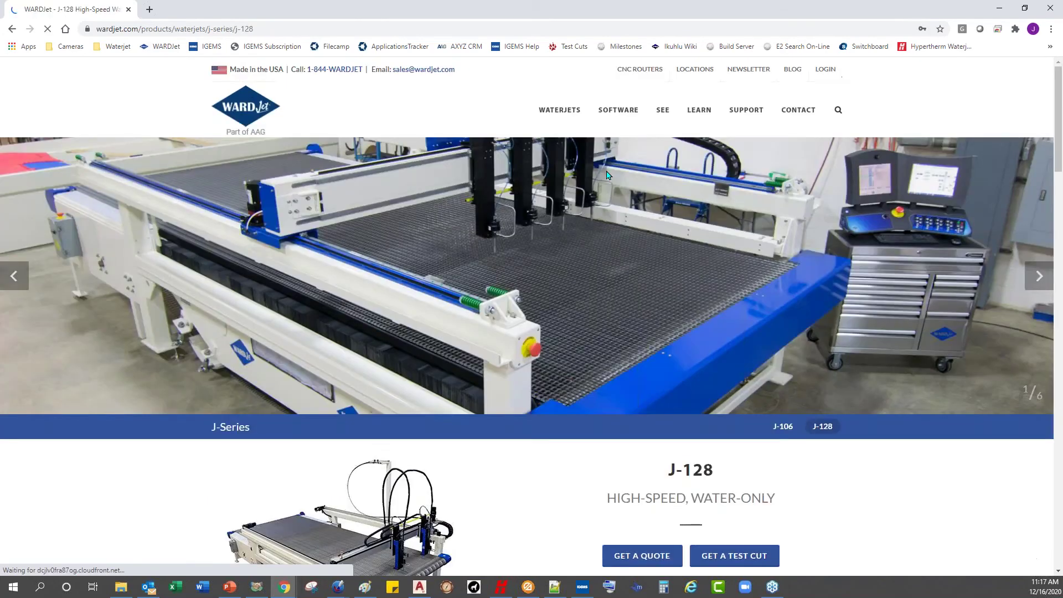
scroll(578, 179, down, 3)
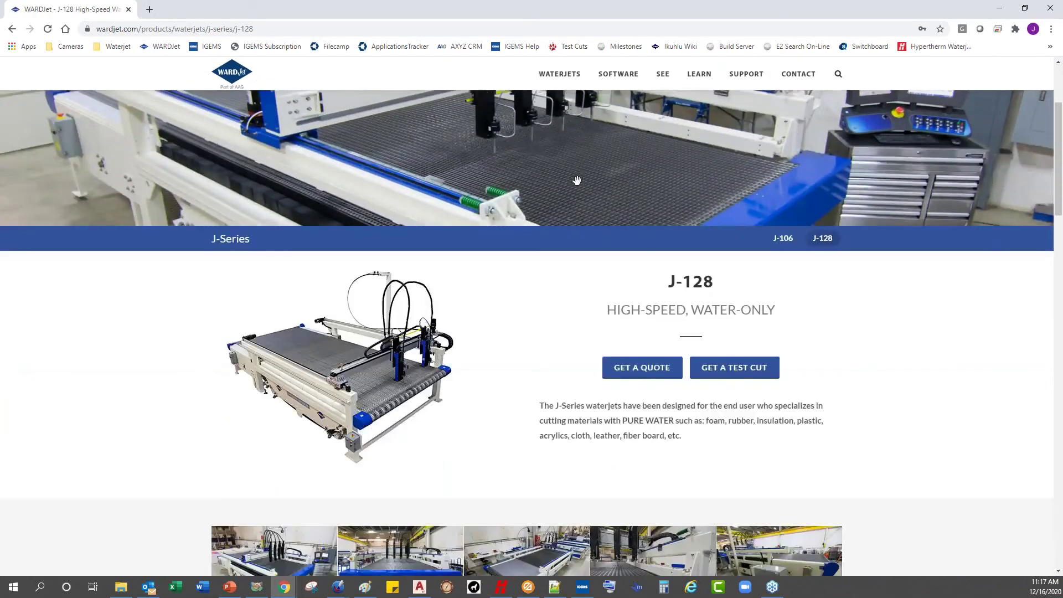
scroll(577, 181, down, 3)
scroll(577, 185, down, 1)
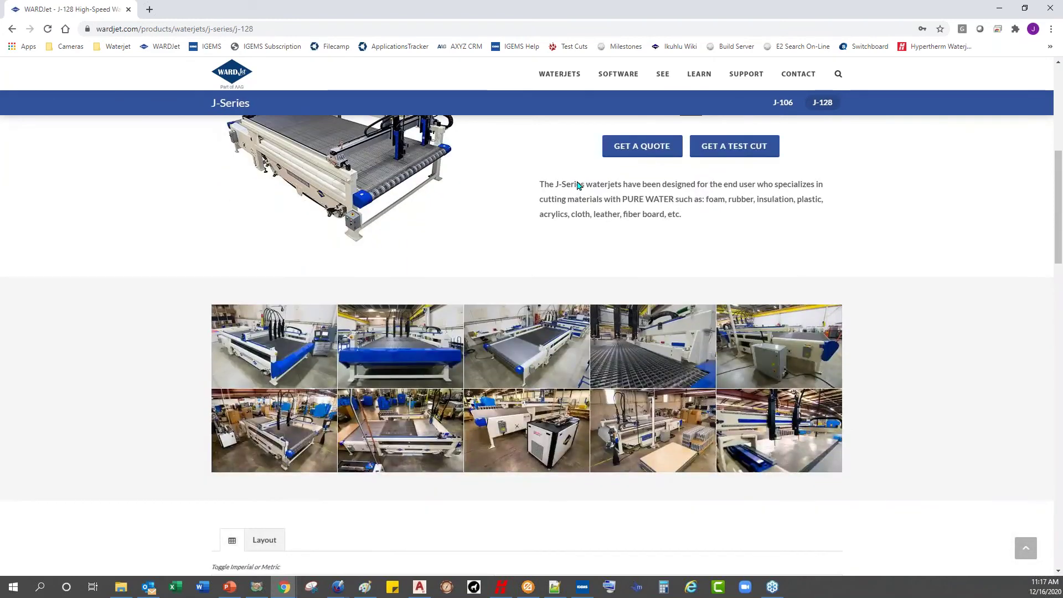
scroll(578, 185, down, 1)
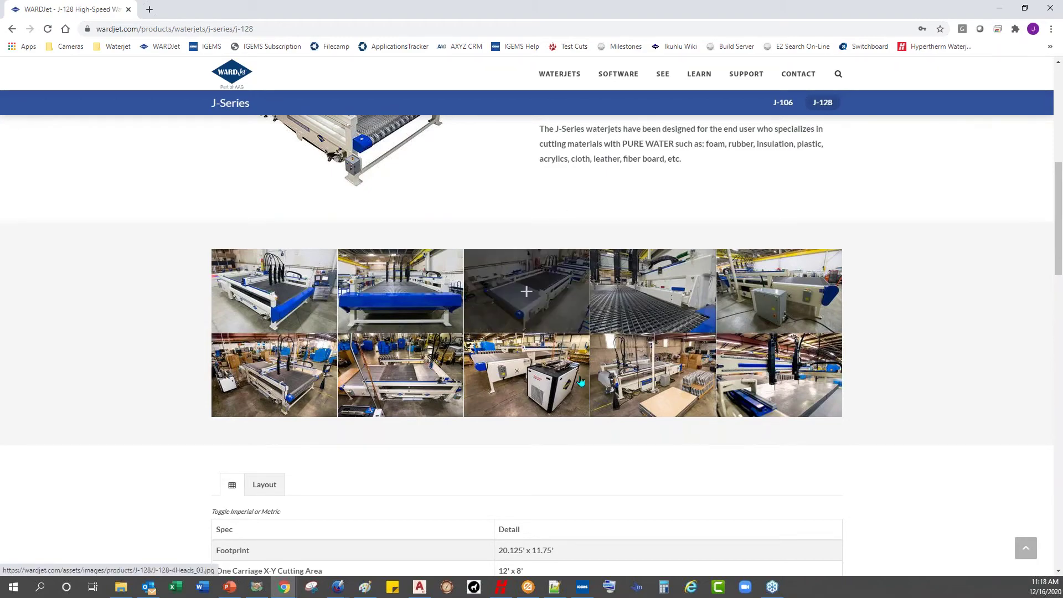
click(528, 587)
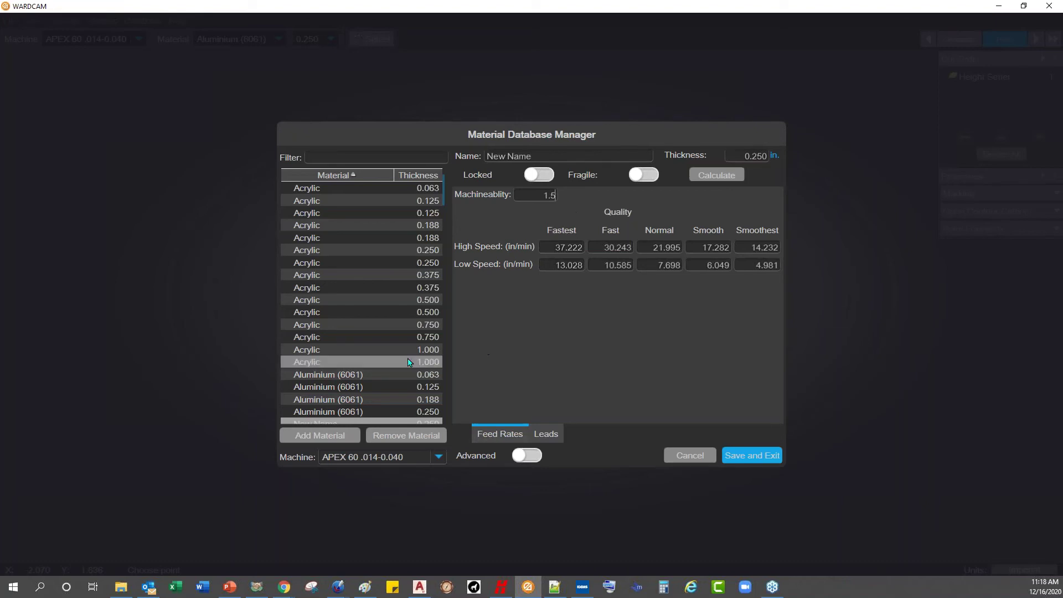
Enter .01 as the Outside Tab Width on the Leads tab, then save and exit.
click(547, 437)
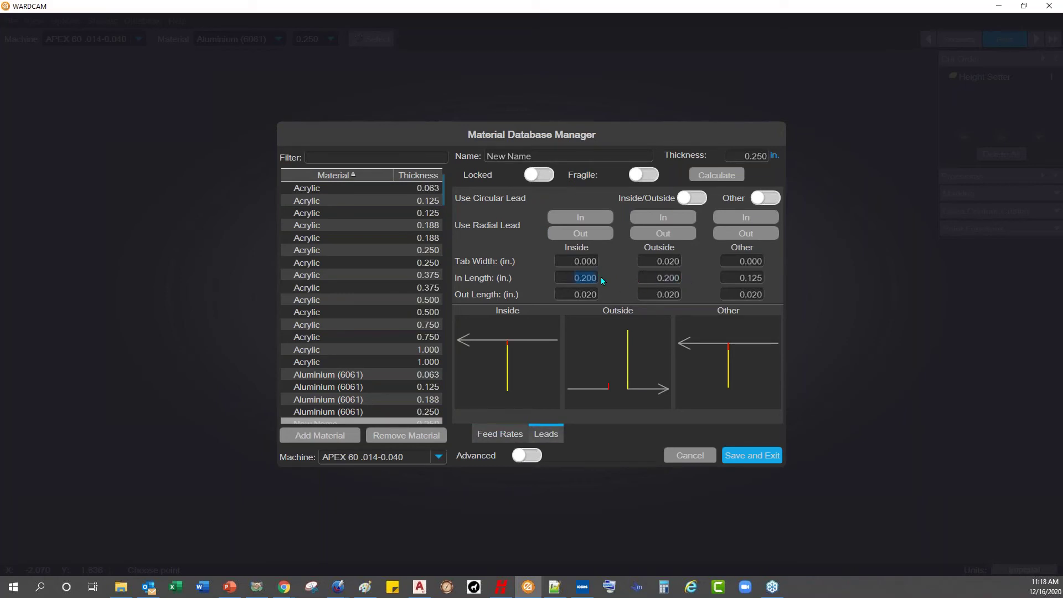
click(645, 277)
text(.01)
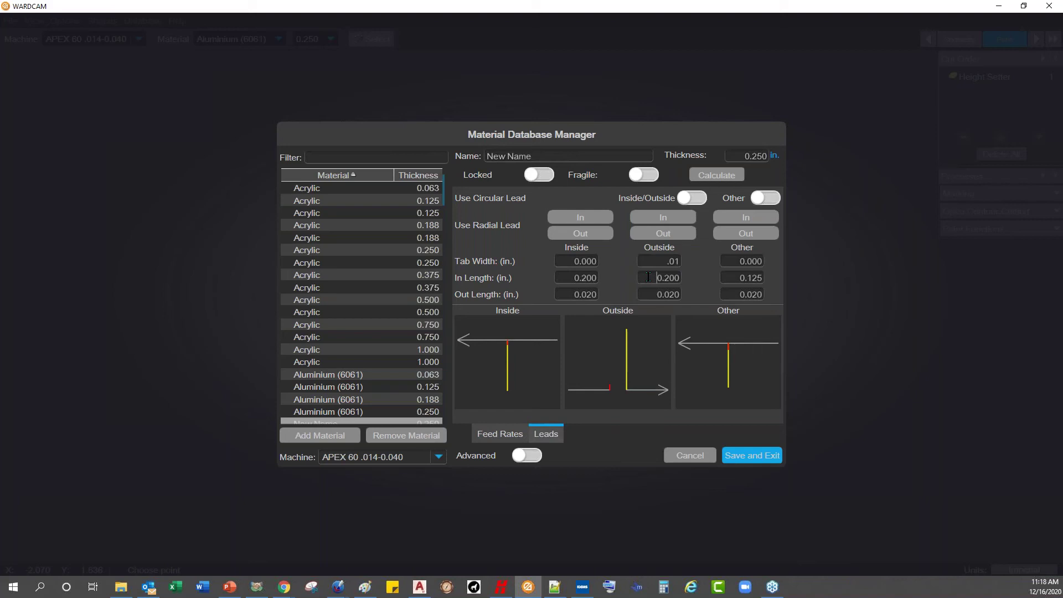
click(739, 456)
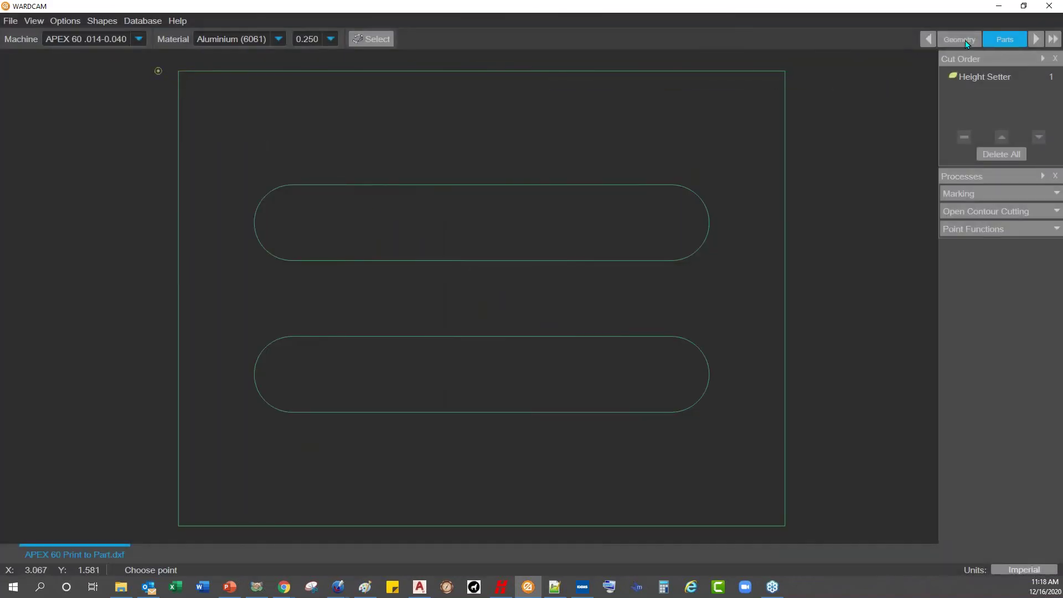
In Tool Path setup, place an outside lead on the part's outer contour.
click(1005, 39)
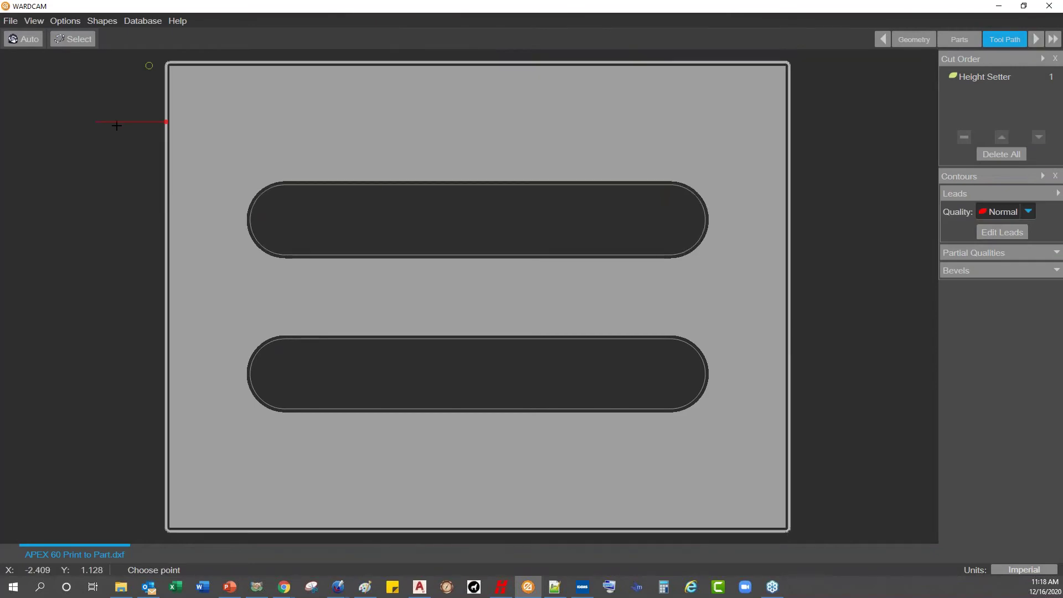
click(135, 281)
scroll(143, 284, up, 3)
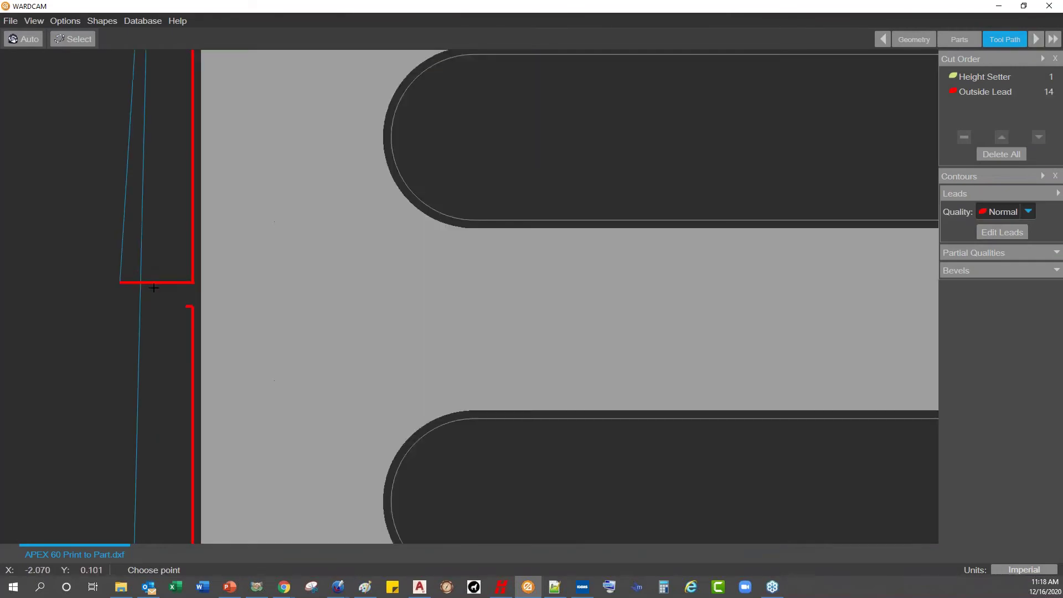
scroll(164, 299, up, 3)
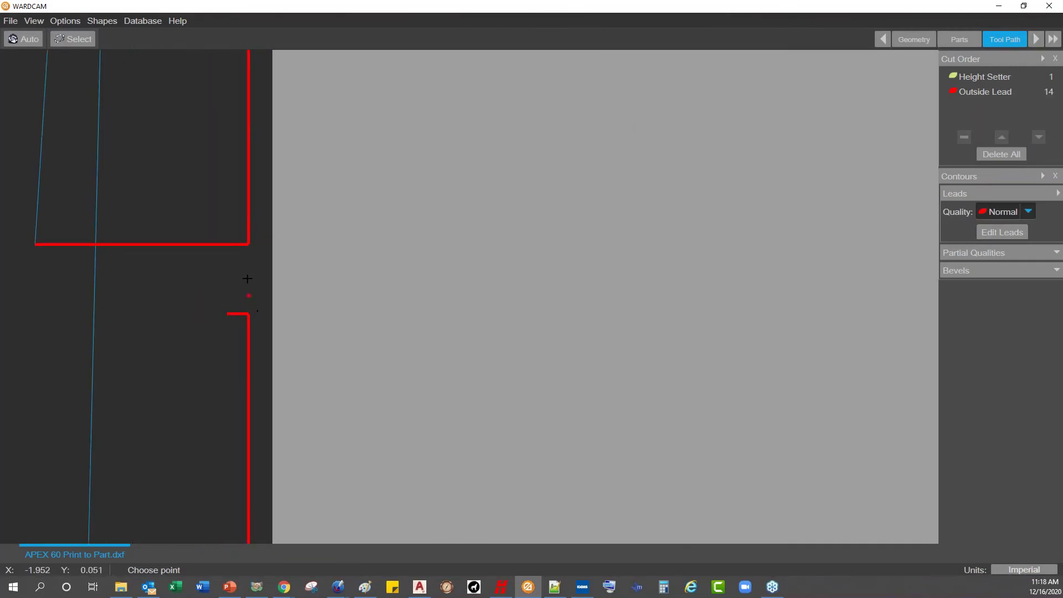
scroll(247, 278, down, 3)
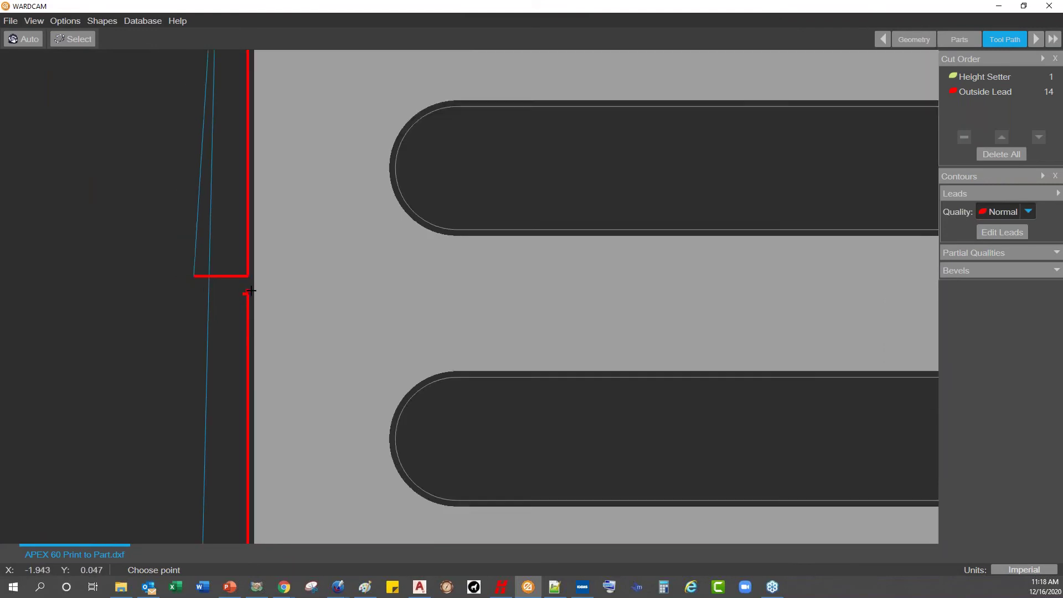
scroll(251, 290, down, 3)
Place an inside lead on the part's top slot.
click(326, 234)
scroll(327, 235, up, 4)
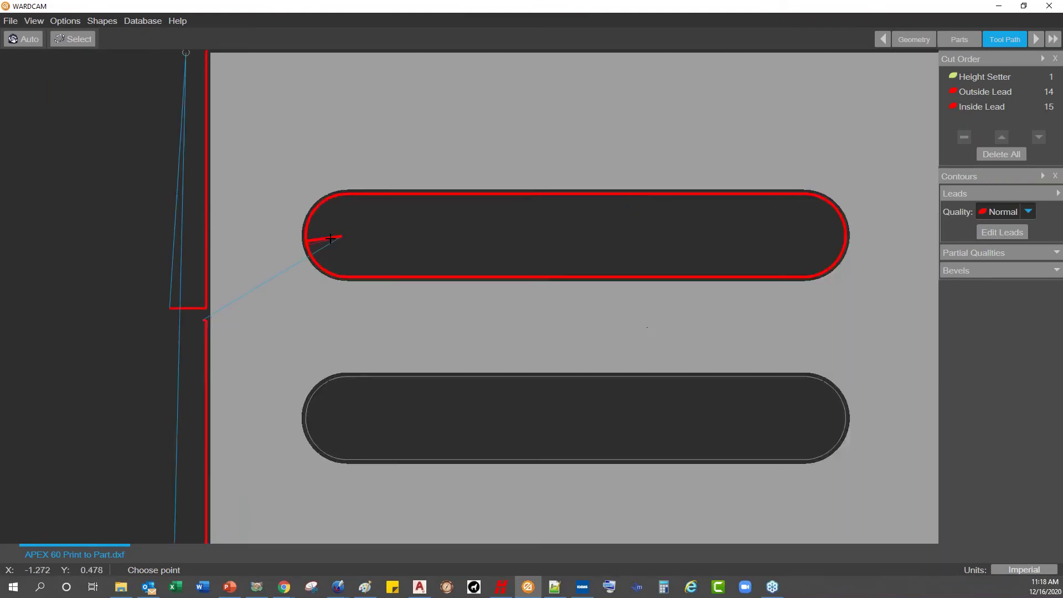
scroll(225, 268, down, 4)
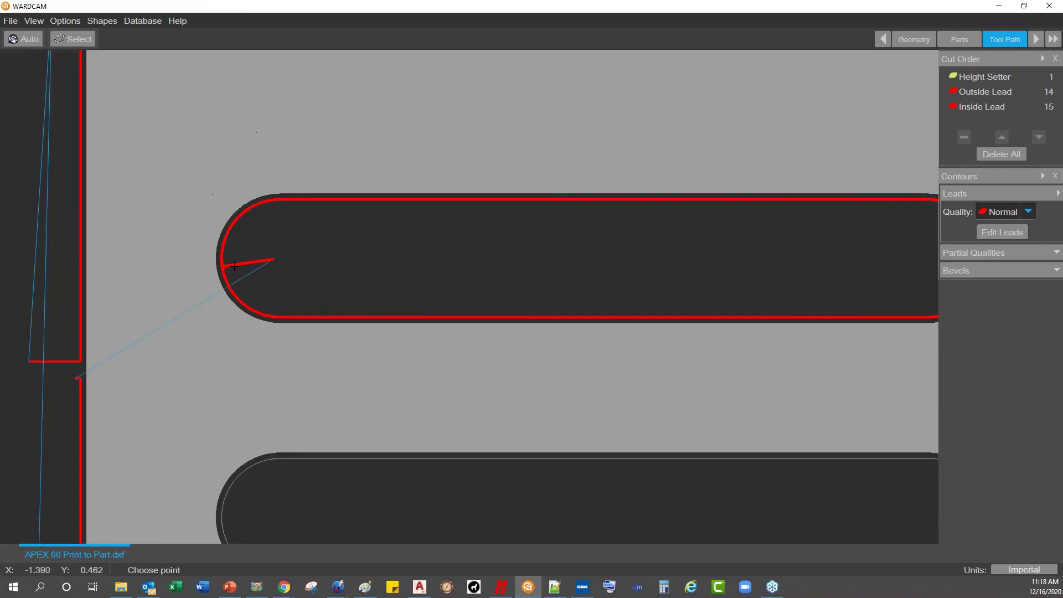
scroll(555, 261, up, 3)
scroll(559, 251, down, 3)
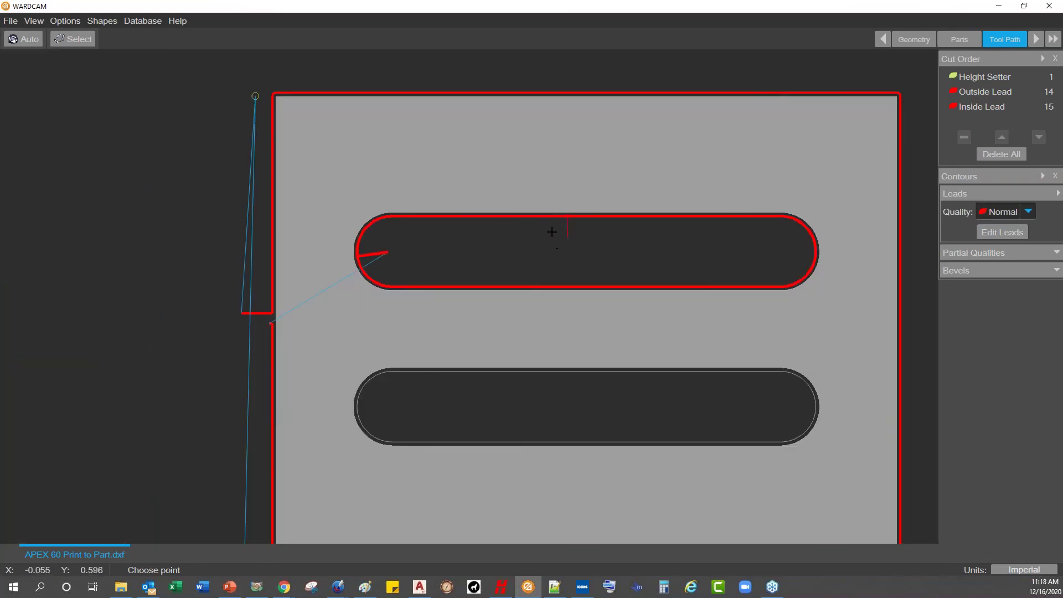
scroll(377, 254, up, 4)
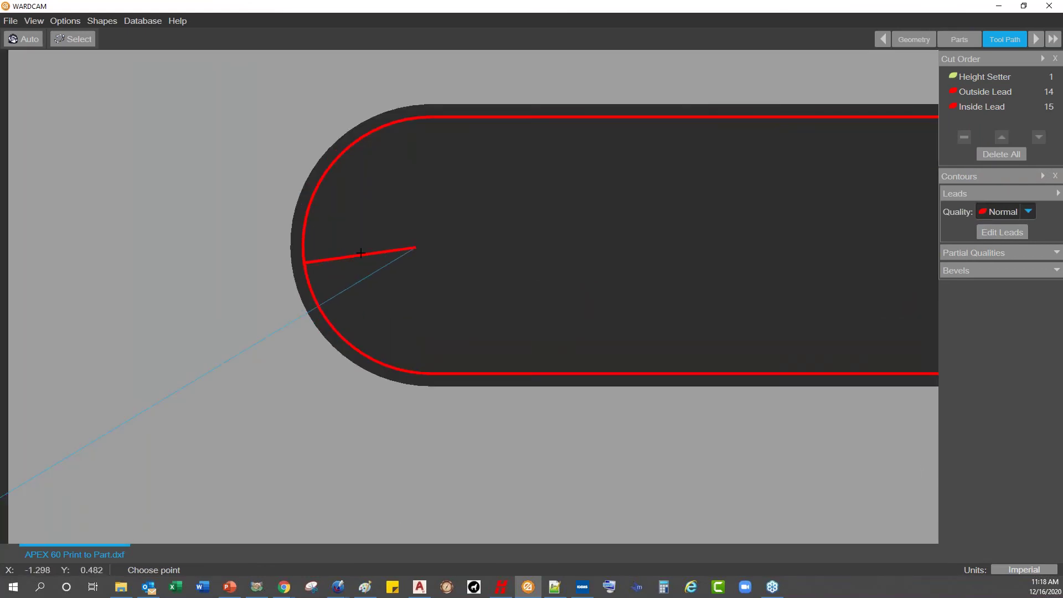
scroll(294, 271, down, 4)
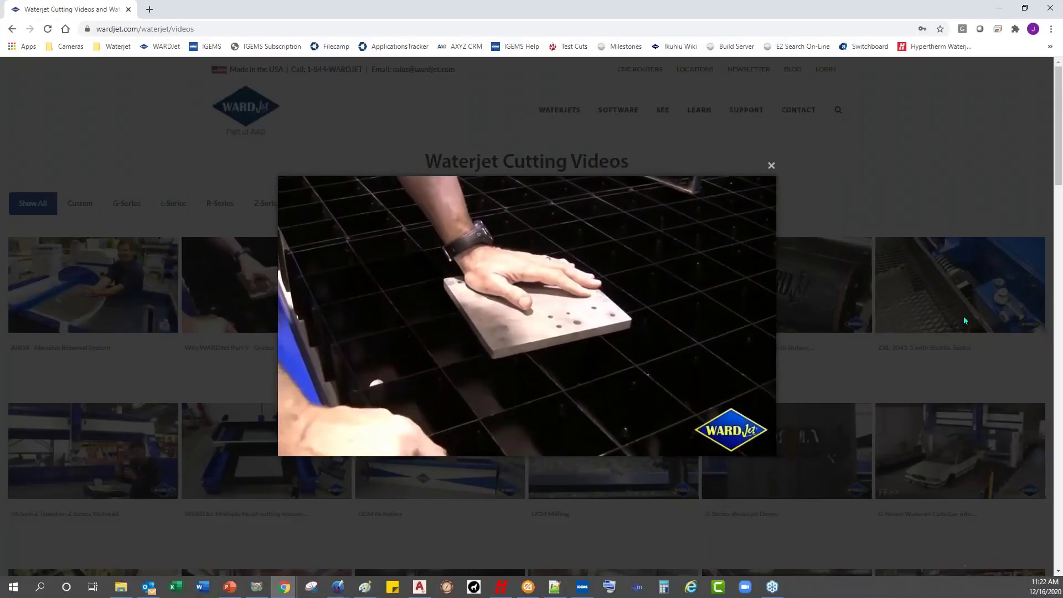
Close the grates clip and start the 0:25 Grate Welding Robot video.
click(771, 165)
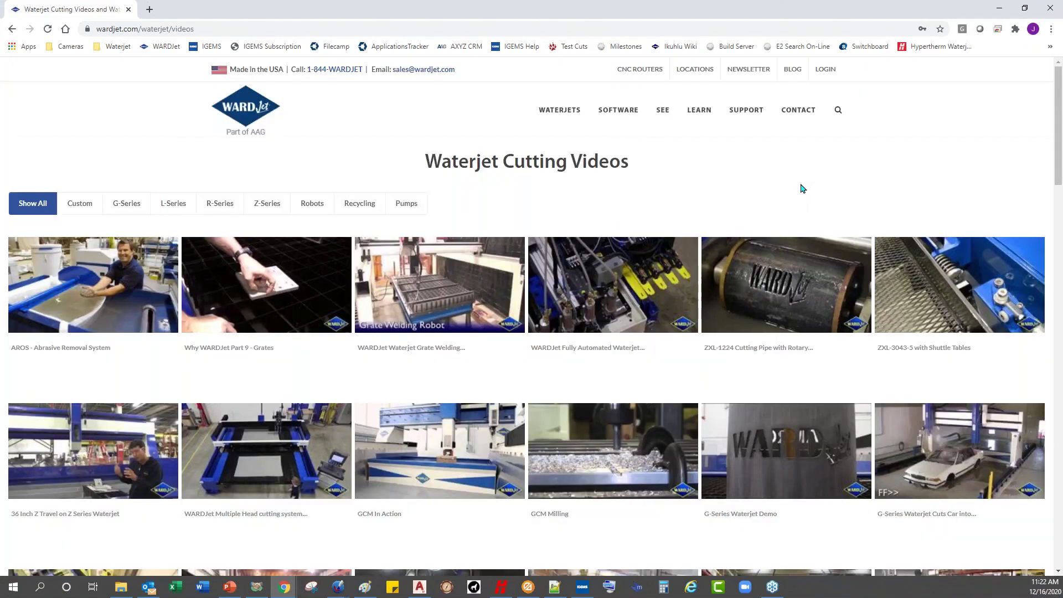
scroll(799, 188, down, 1)
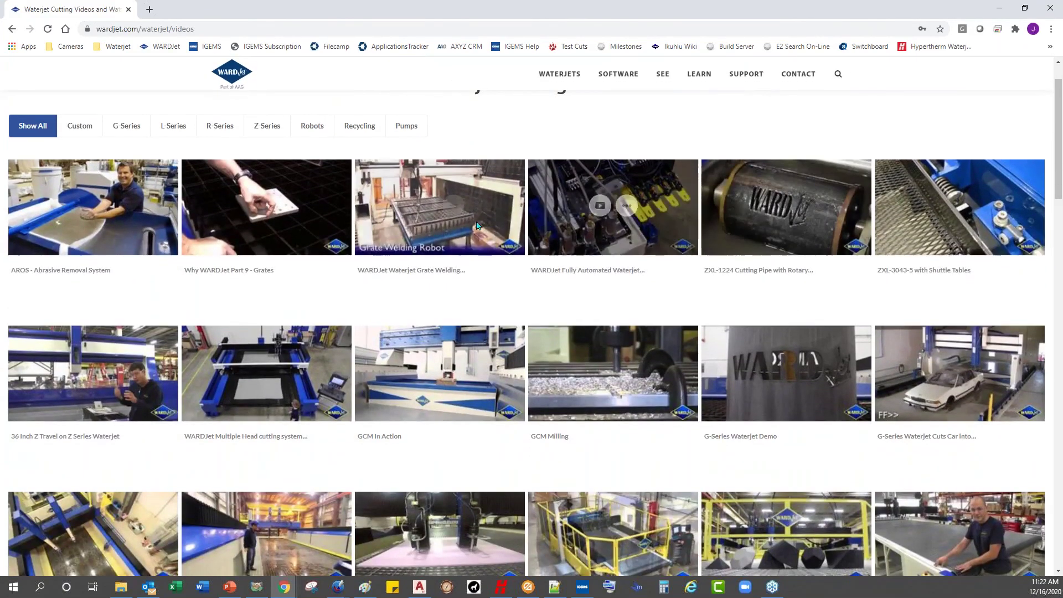
click(426, 209)
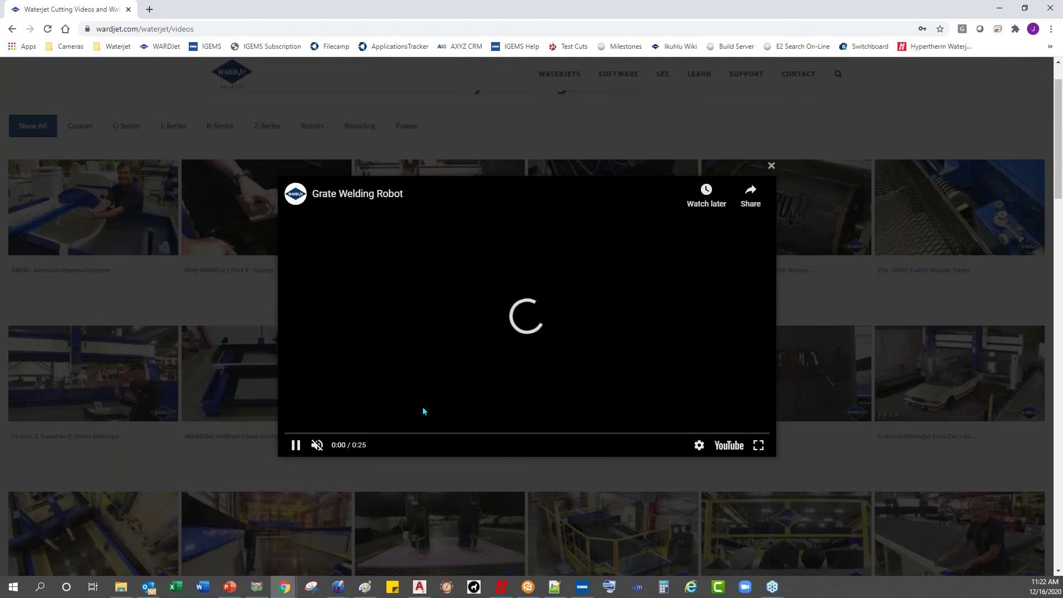